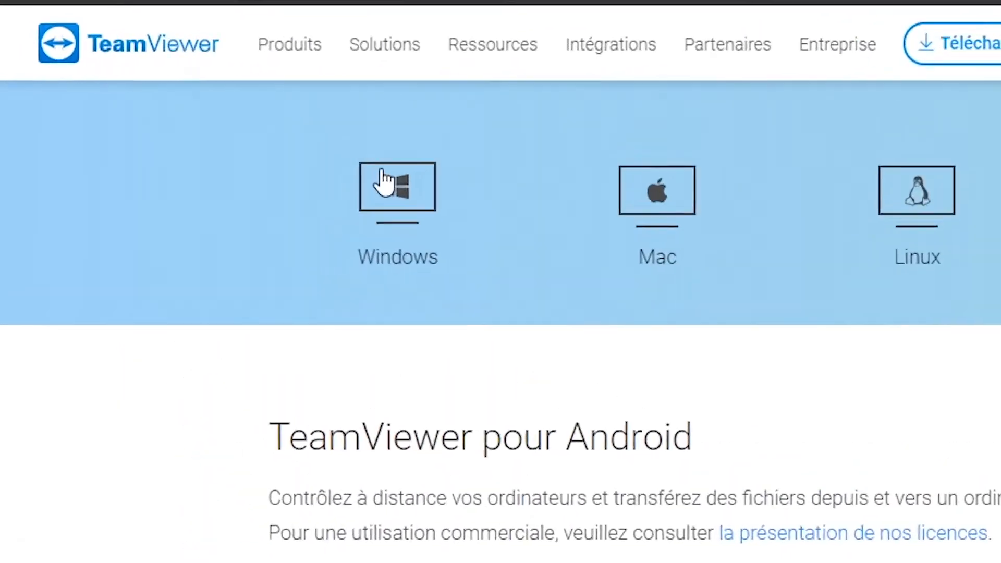
Download TeamViewer for Windows and save the TeamViewer_Setup installer in the Téléchargements folder.
{"action": "left_click", "coordinate": [166, 88]}
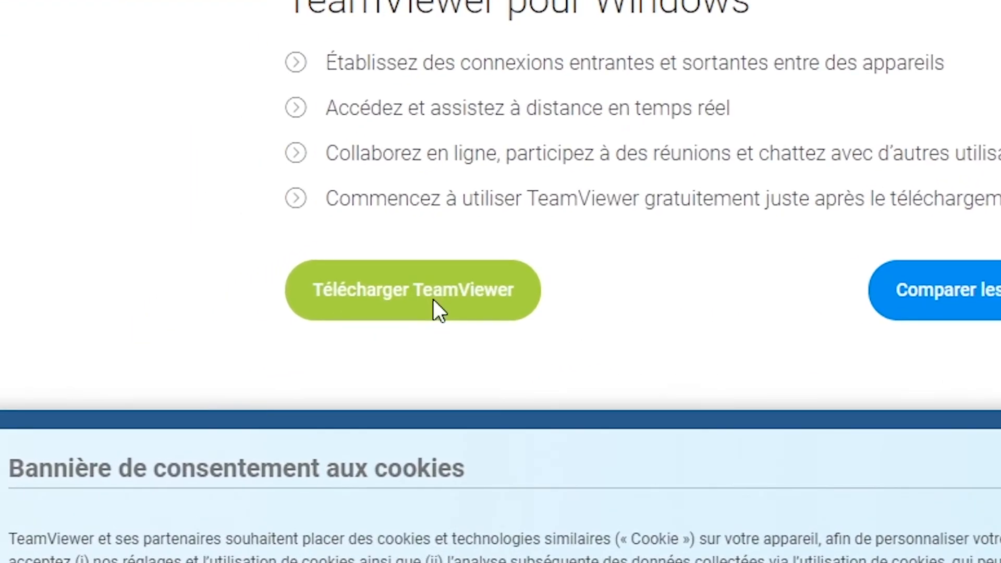
{"action": "left_click", "coordinate": [433, 300]}
{"action": "scroll", "coordinate": [193, 263], "scroll_direction": "down", "scroll_amount": 5}
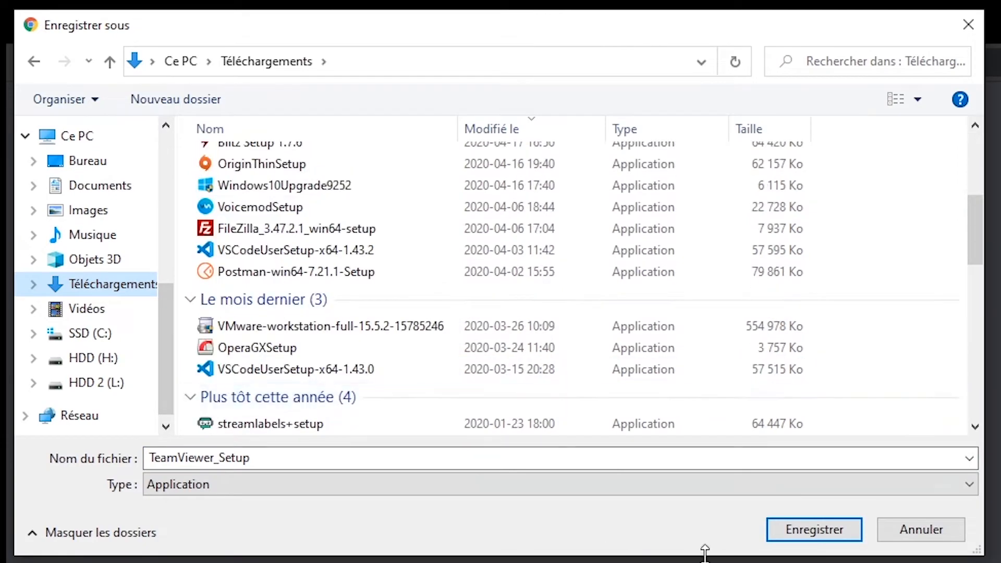
{"action": "left_click", "coordinate": [798, 531]}
Run the TeamViewer installer as a standard installation for personal, non-commercial use and accept the licence agreement.
{"action": "left_click", "coordinate": [232, 451]}
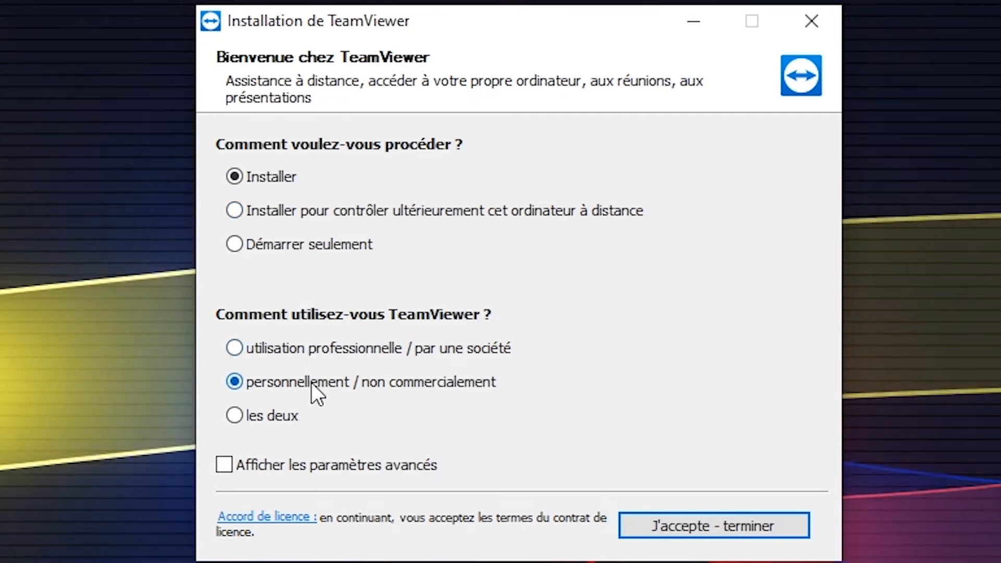
{"action": "left_click", "coordinate": [730, 532]}
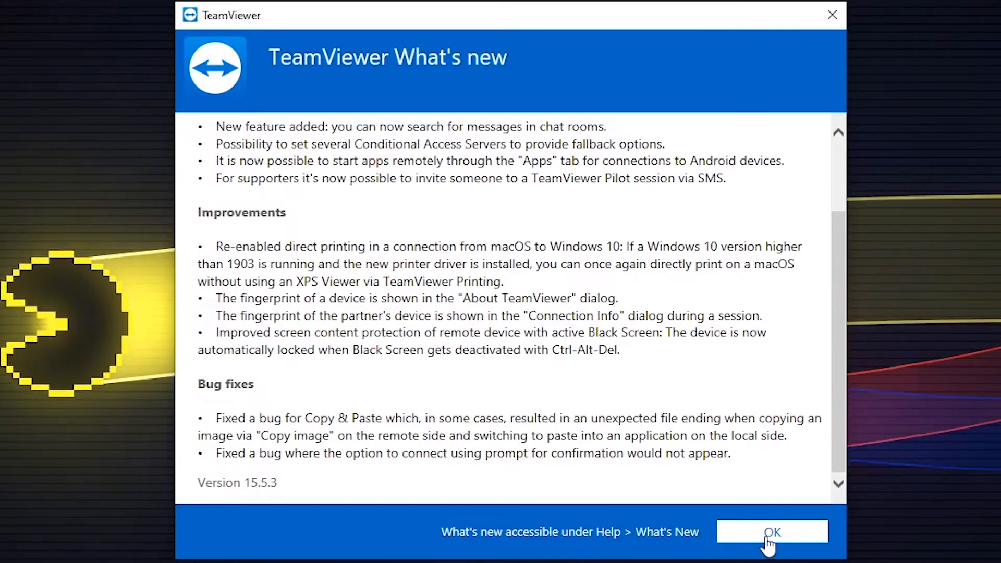
{"action": "left_click", "coordinate": [771, 531]}
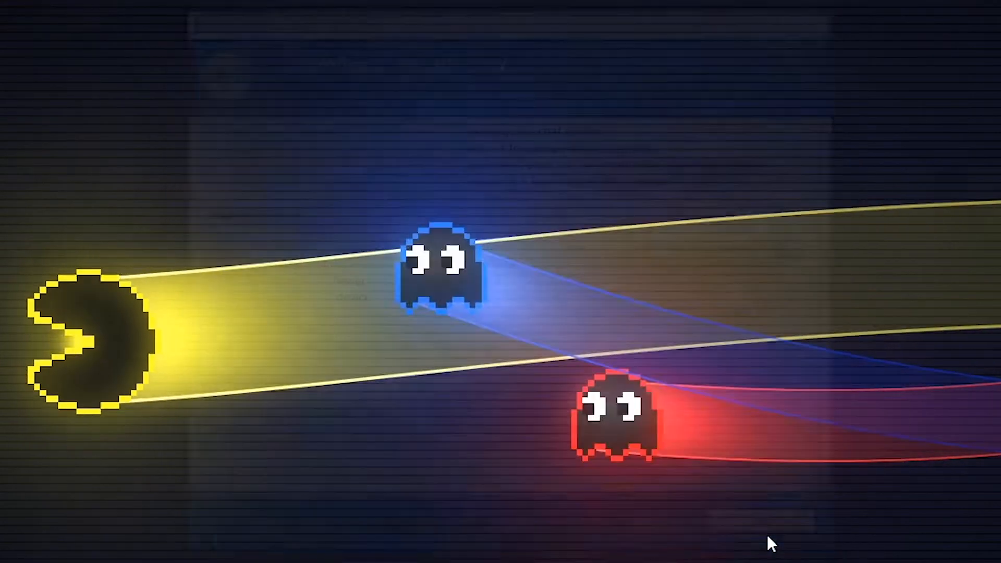
Search Windows for "team" and launch the installed TeamViewer application.
{"action": "left_click", "coordinate": [71, 550]}
{"action": "type", "text": "team"}
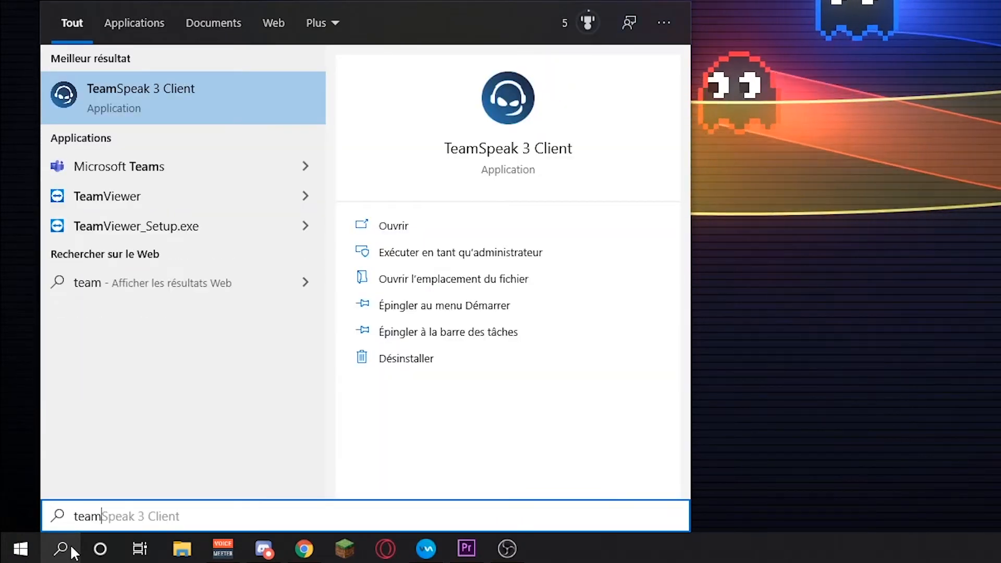
{"action": "key", "text": "Down"}
{"action": "key", "text": "Down"}
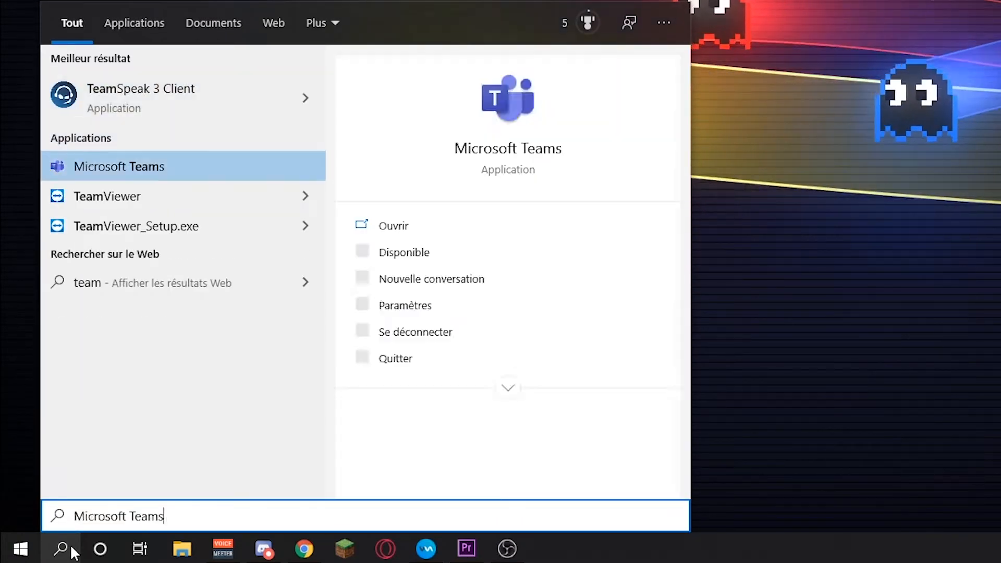
{"action": "key", "text": "Return"}
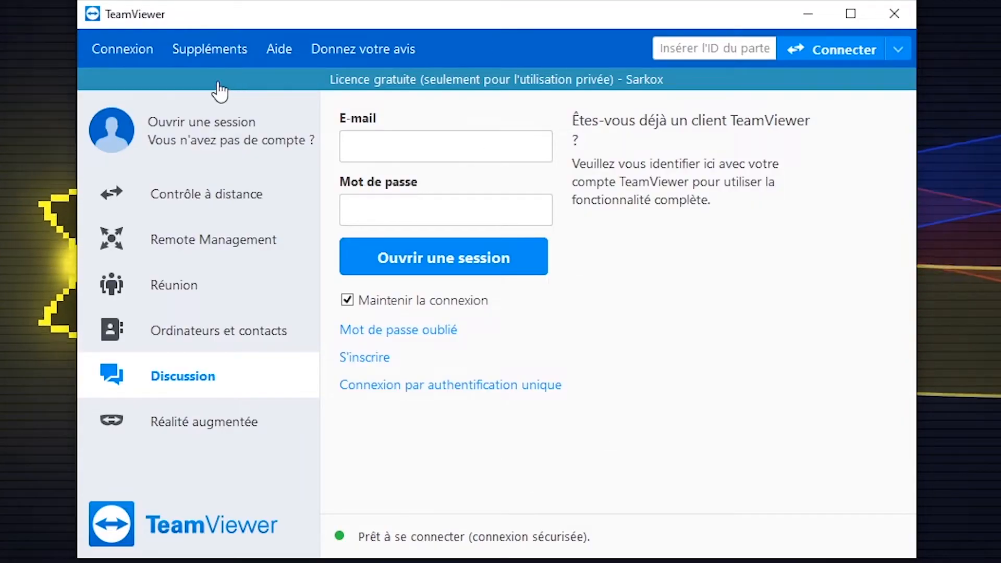
Open the TeamViewer account sign-in form and fill in the account's e-mail address.
{"action": "left_click", "coordinate": [200, 101]}
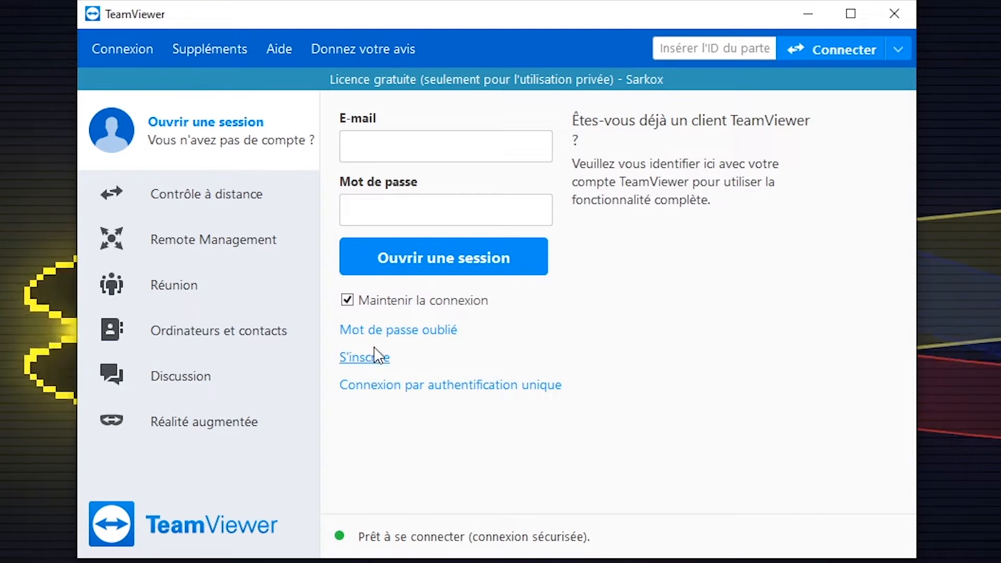
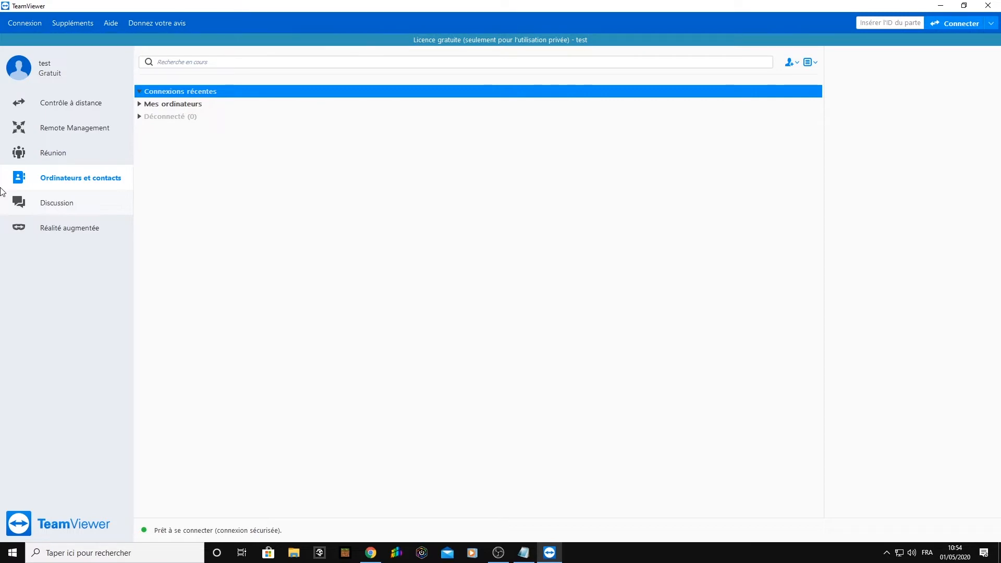
Open the security options for defining this computer's personal password and review the strength choices for the random password.
{"action": "left_click", "coordinate": [59, 108]}
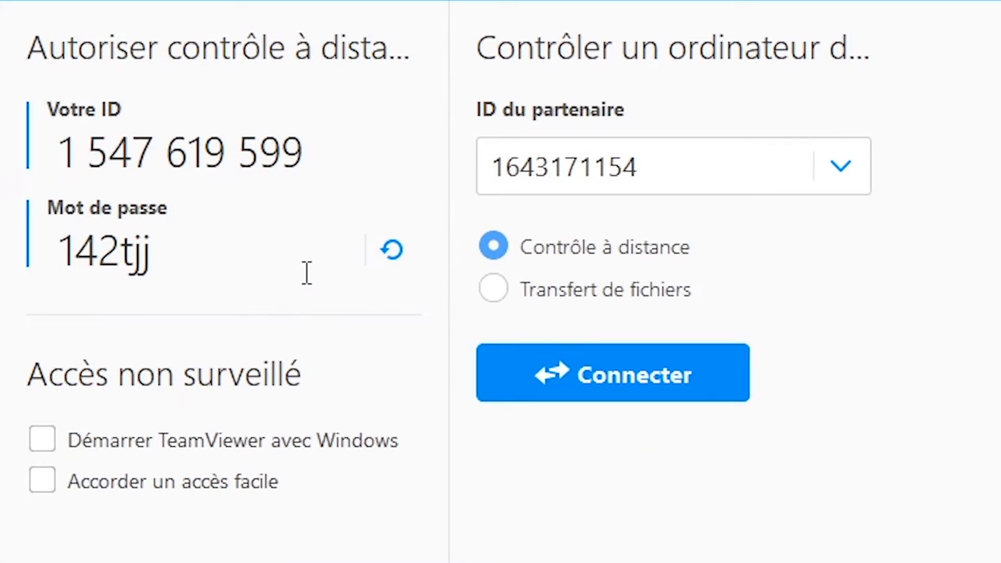
{"action": "left_click", "coordinate": [393, 268]}
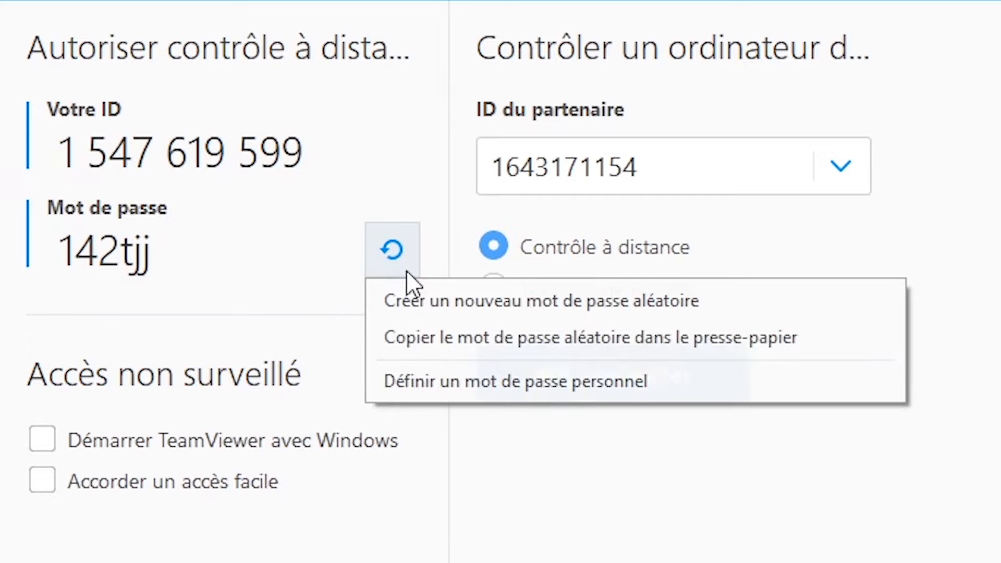
{"action": "left_click", "coordinate": [404, 381]}
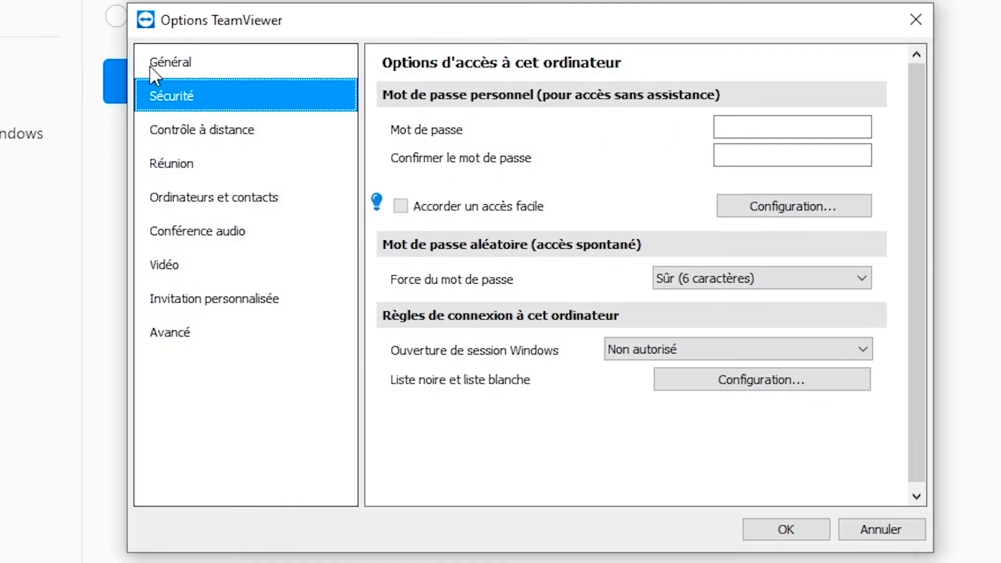
{"action": "left_click", "coordinate": [787, 130]}
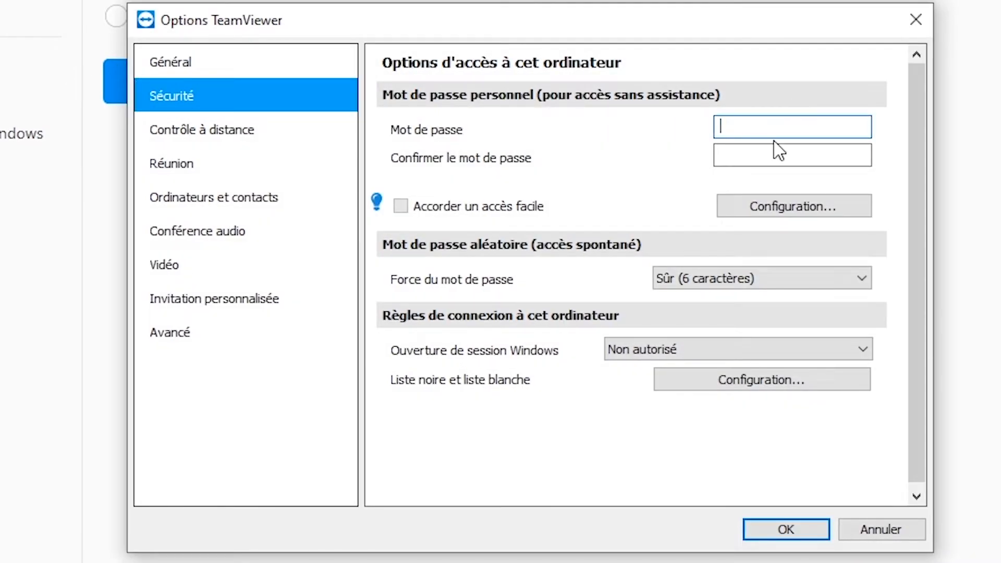
{"action": "left_click", "coordinate": [753, 281]}
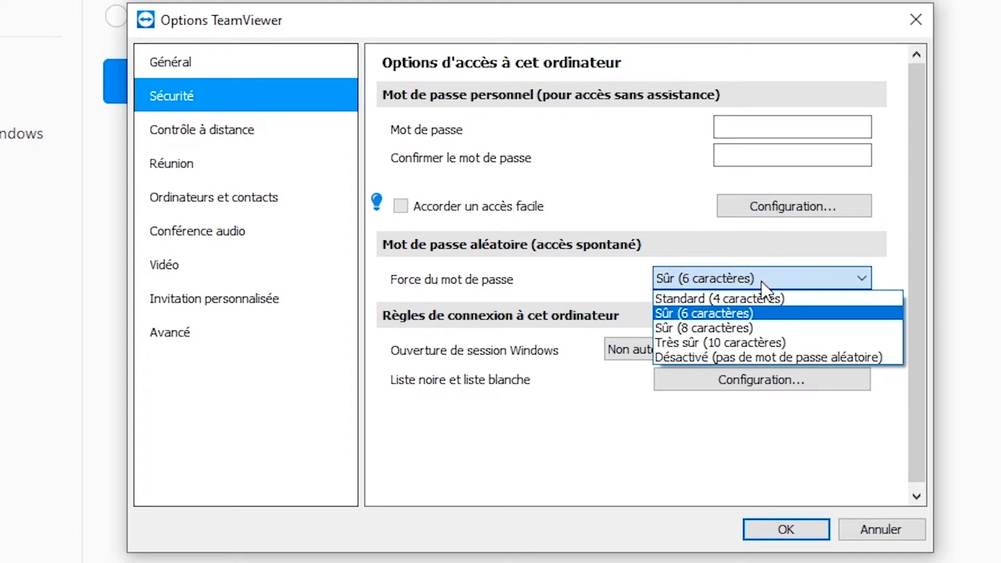
{"action": "left_click", "coordinate": [762, 284]}
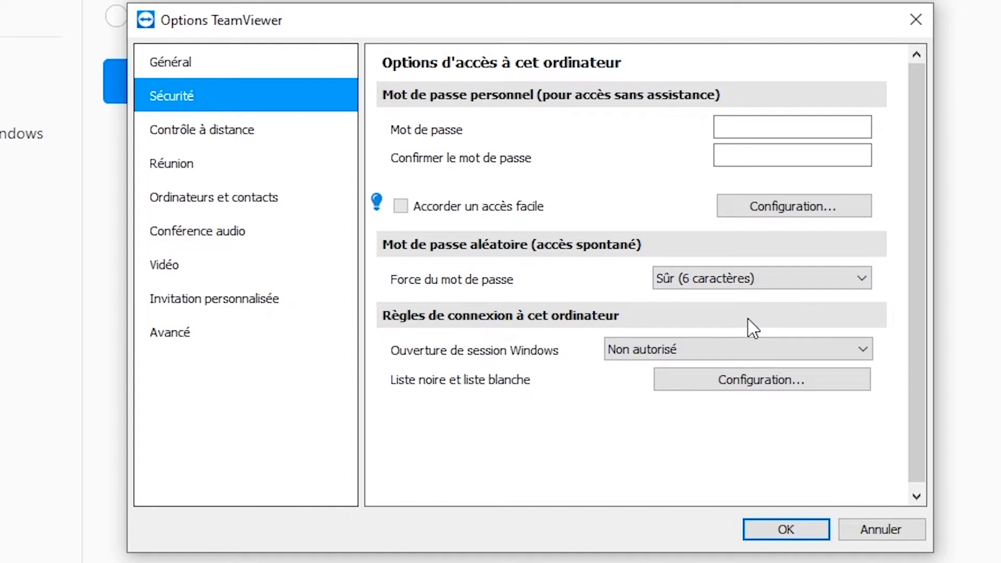
{"action": "left_click", "coordinate": [751, 276]}
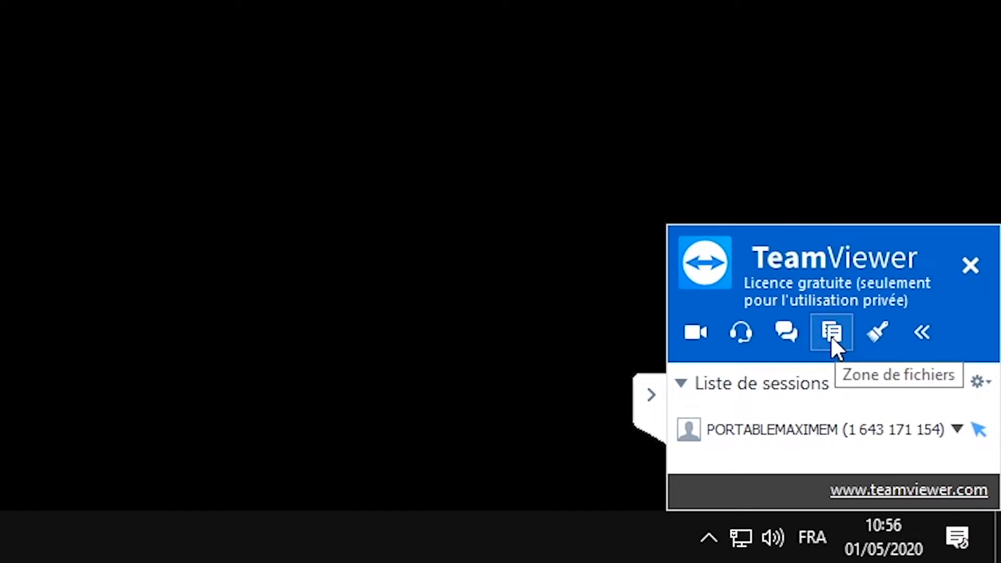
Show the whiteboard tools in the running session and end all connections.
{"action": "left_click", "coordinate": [868, 326]}
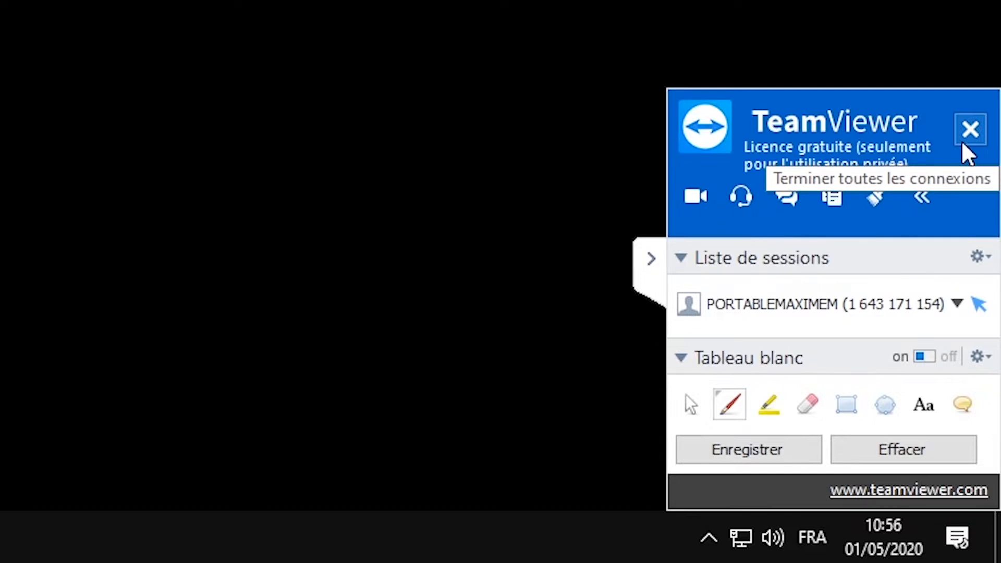
{"action": "left_click", "coordinate": [962, 143]}
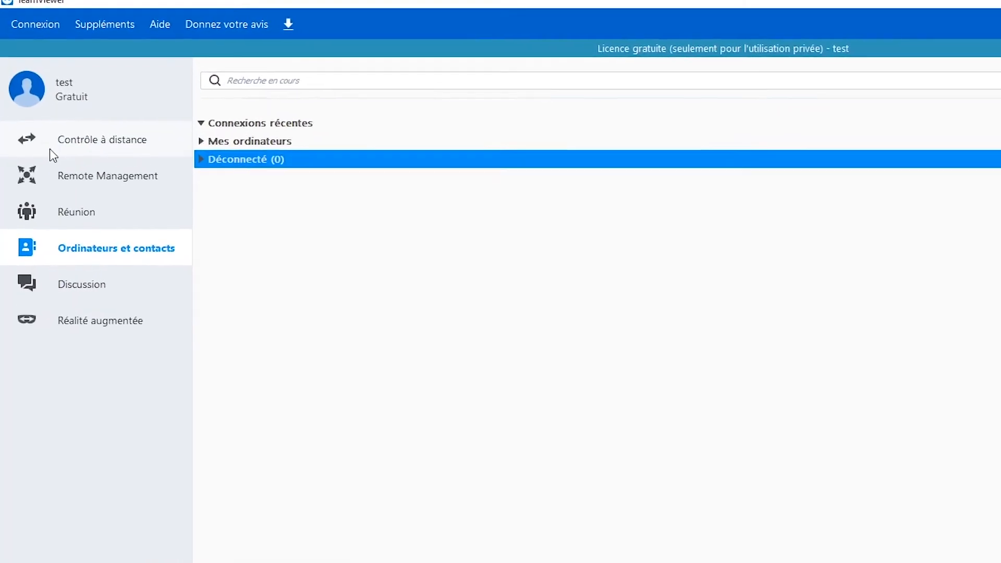
Start a remote control connection to the partner's computer by entering its partner ID.
{"action": "left_click", "coordinate": [82, 152]}
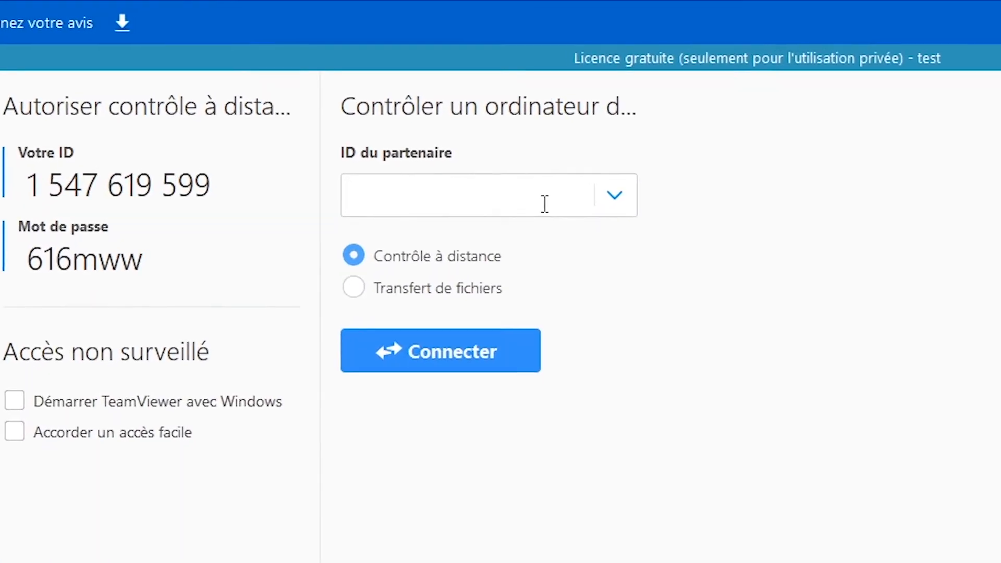
{"action": "left_click", "coordinate": [998, 245]}
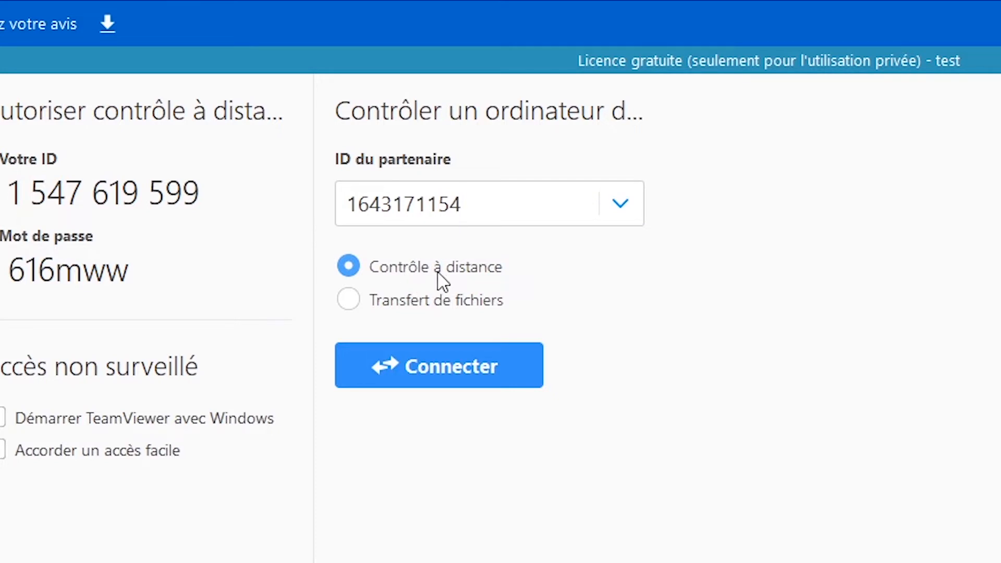
{"action": "left_click", "coordinate": [406, 362]}
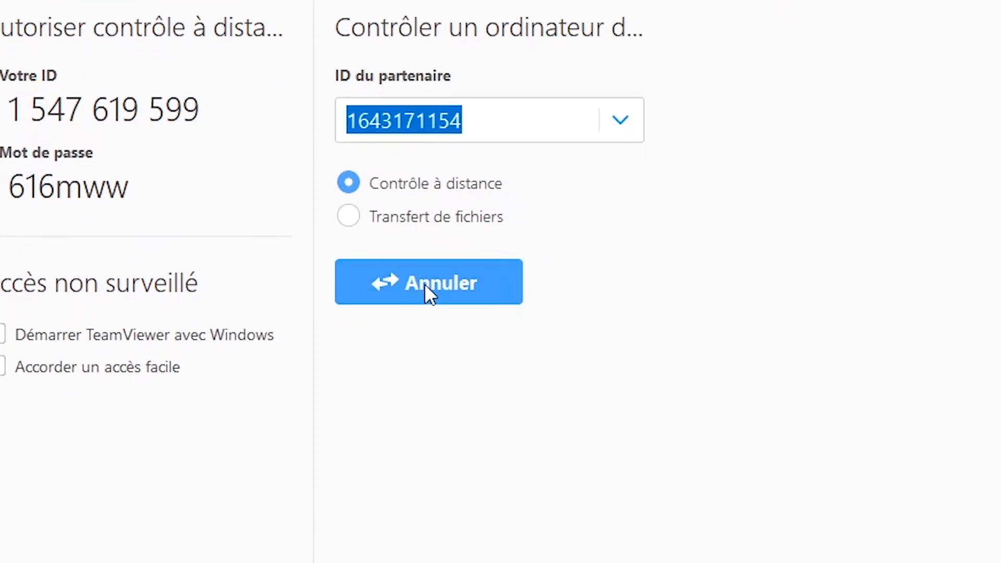
Enter the partner computer's password and open the access control choices in the advanced authentication settings.
{"action": "key", "text": "BackSpace"}
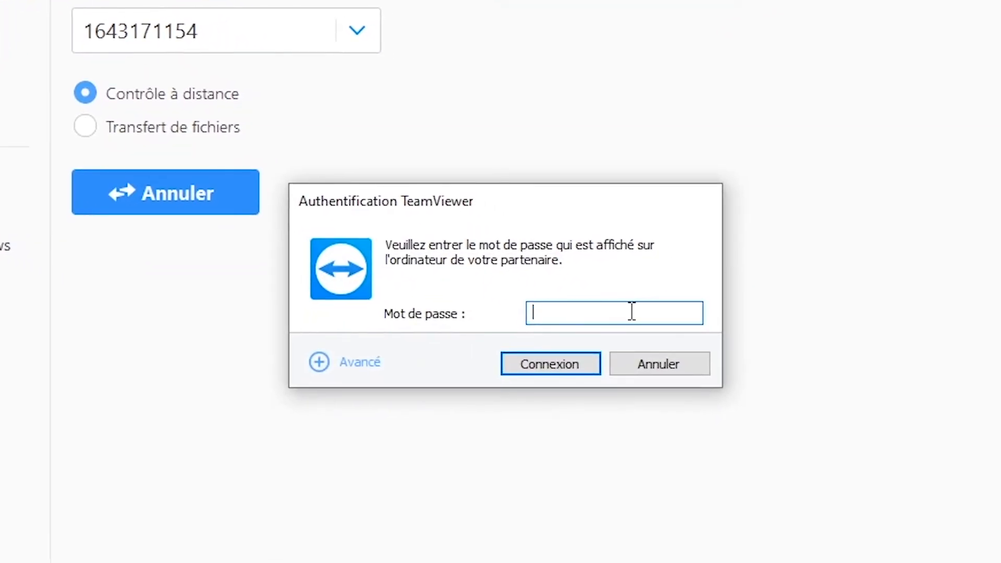
{"action": "type", "text": "••••••"}
{"action": "left_click", "coordinate": [362, 363]}
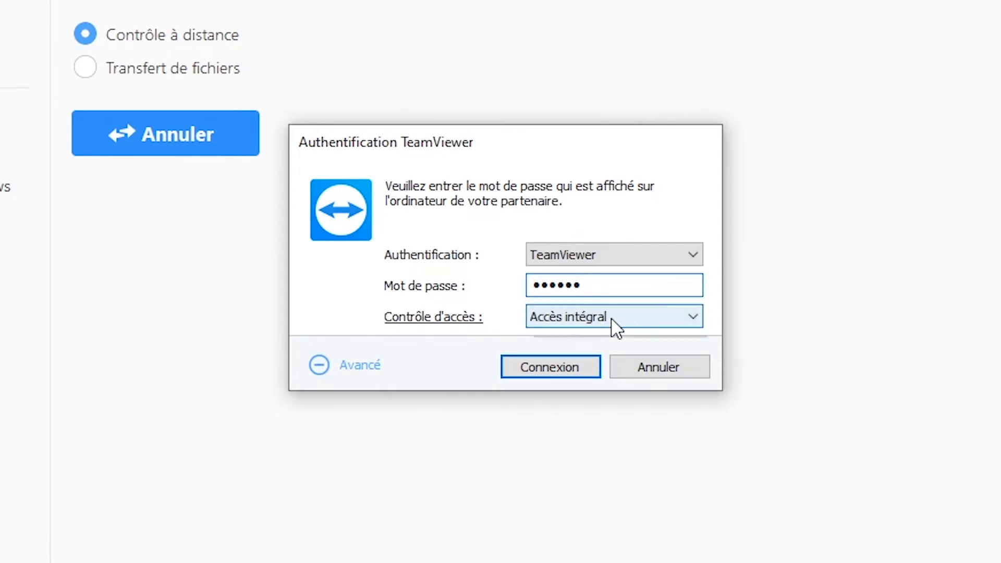
{"action": "left_click", "coordinate": [625, 319]}
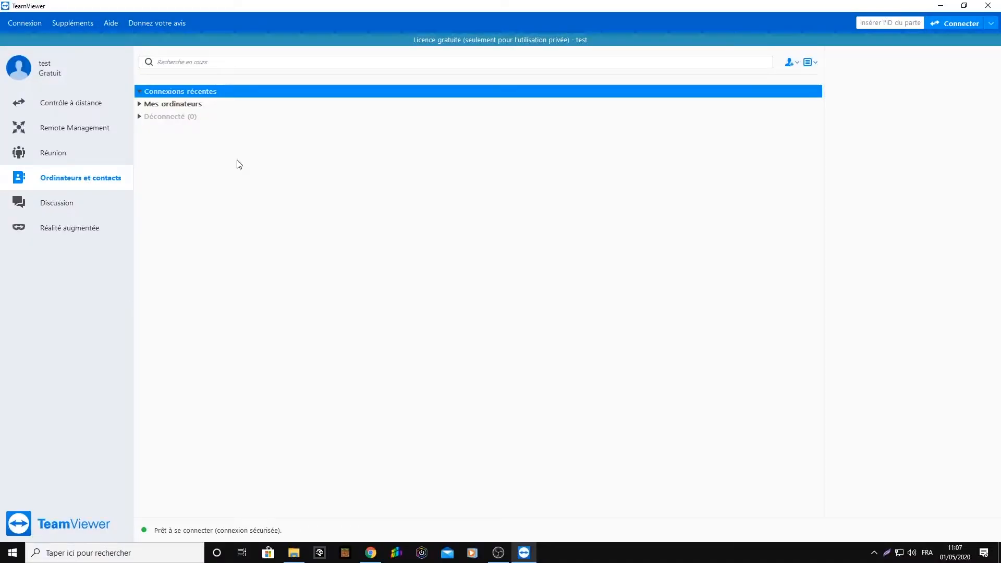
Start a connection in file transfer mode to the partner's computer by entering its partner ID.
{"action": "left_click", "coordinate": [83, 110]}
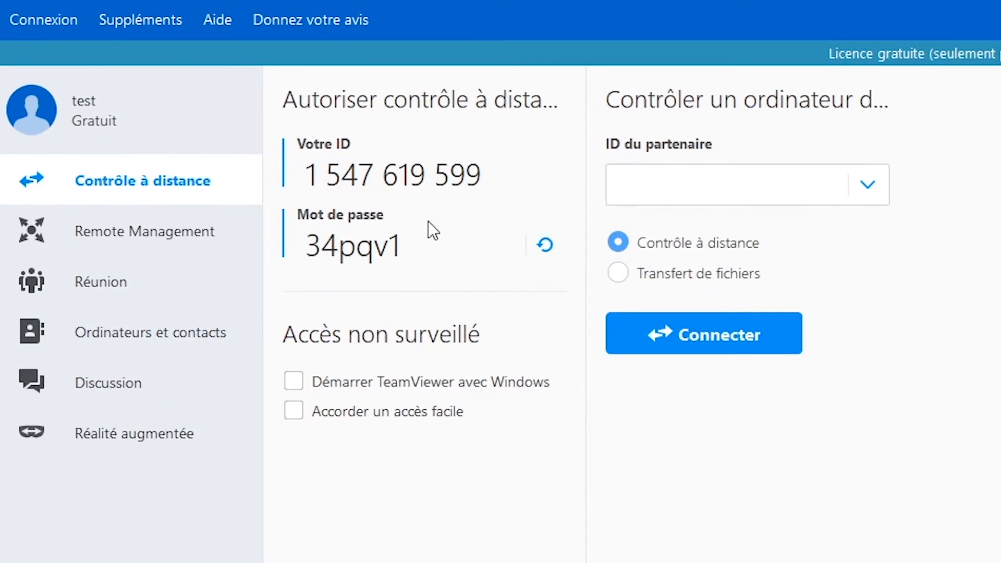
{"action": "left_click", "coordinate": [642, 190]}
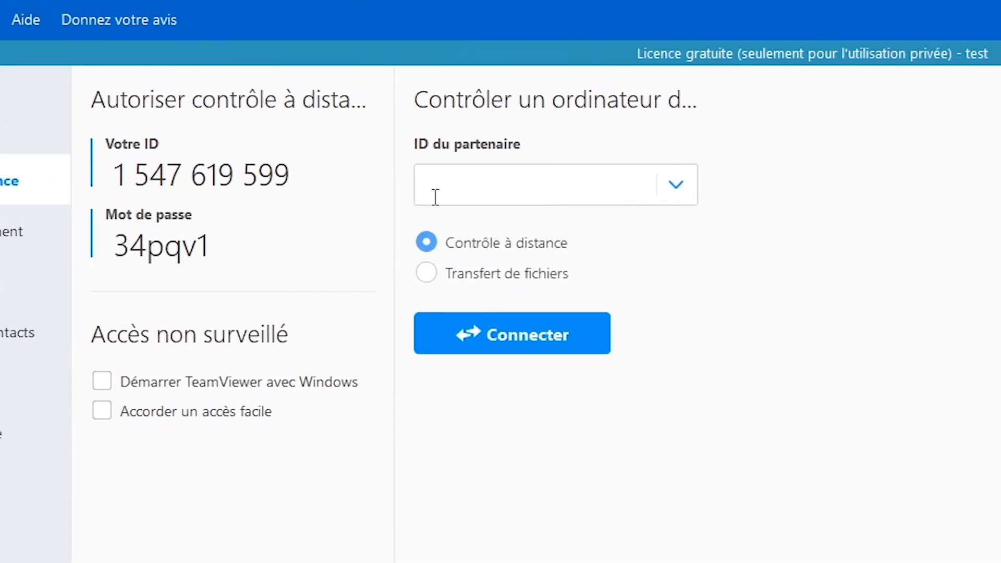
{"action": "type", "text": "1643"}
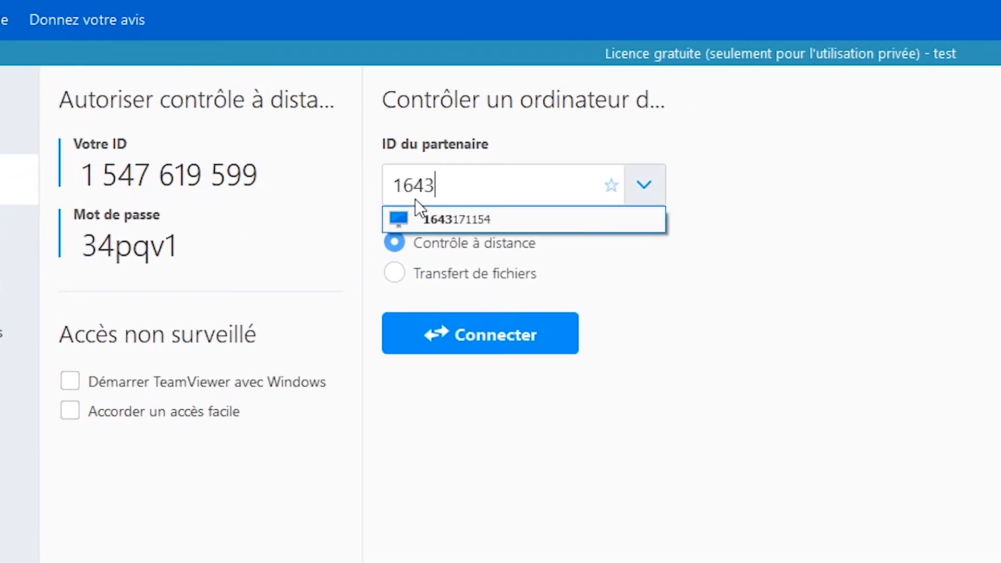
{"action": "type", "text": "171154"}
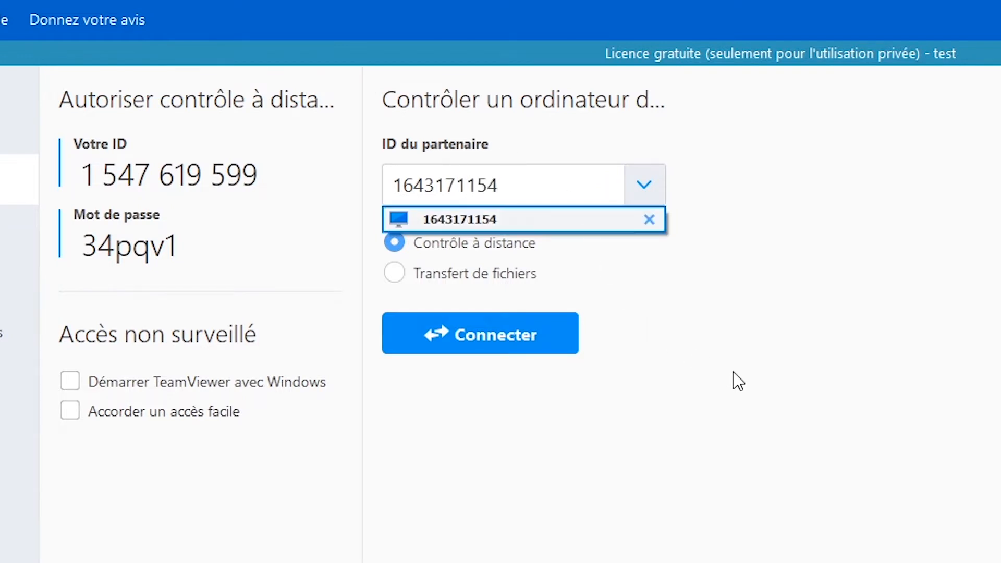
{"action": "left_click", "coordinate": [759, 384]}
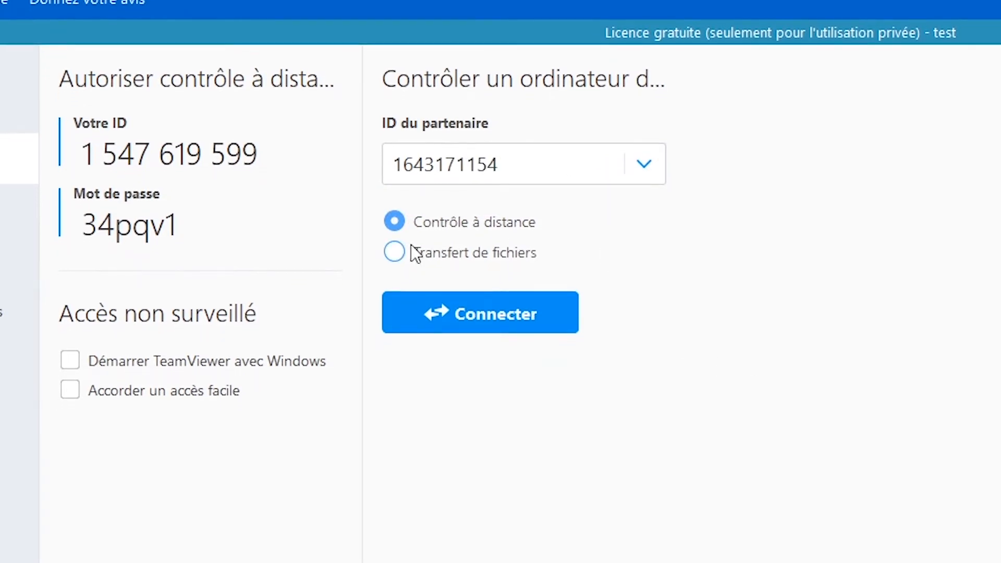
{"action": "left_click", "coordinate": [400, 255]}
{"action": "left_click", "coordinate": [459, 319]}
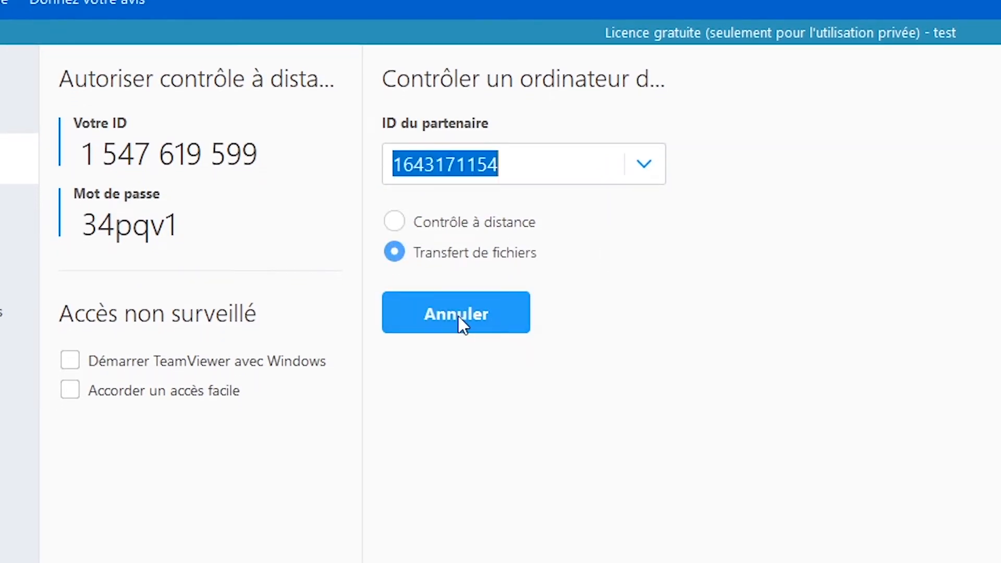
Authenticate the file transfer session with the partner computer's password.
{"action": "type", "text": "•••"}
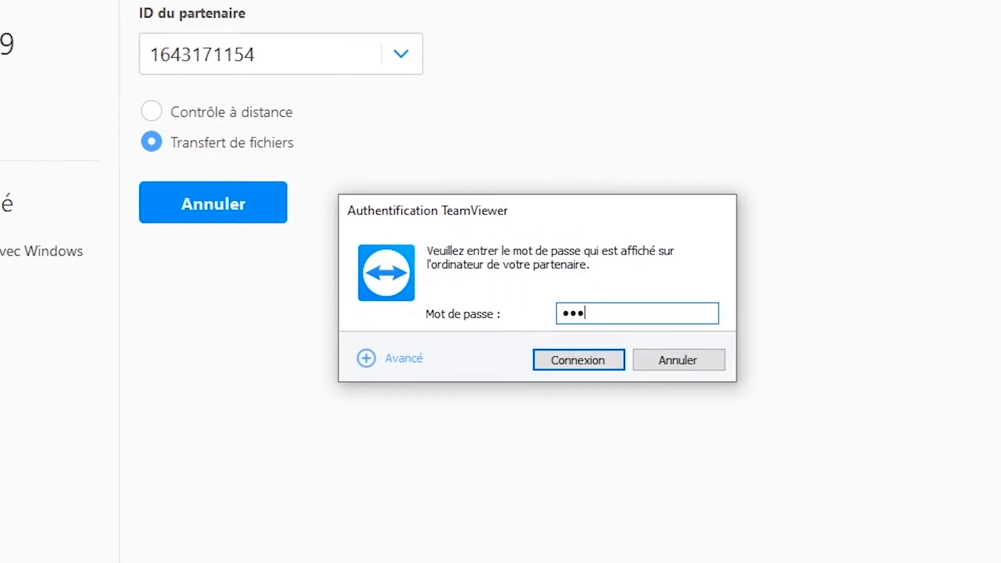
{"action": "type", "text": "•••"}
{"action": "left_click", "coordinate": [547, 361]}
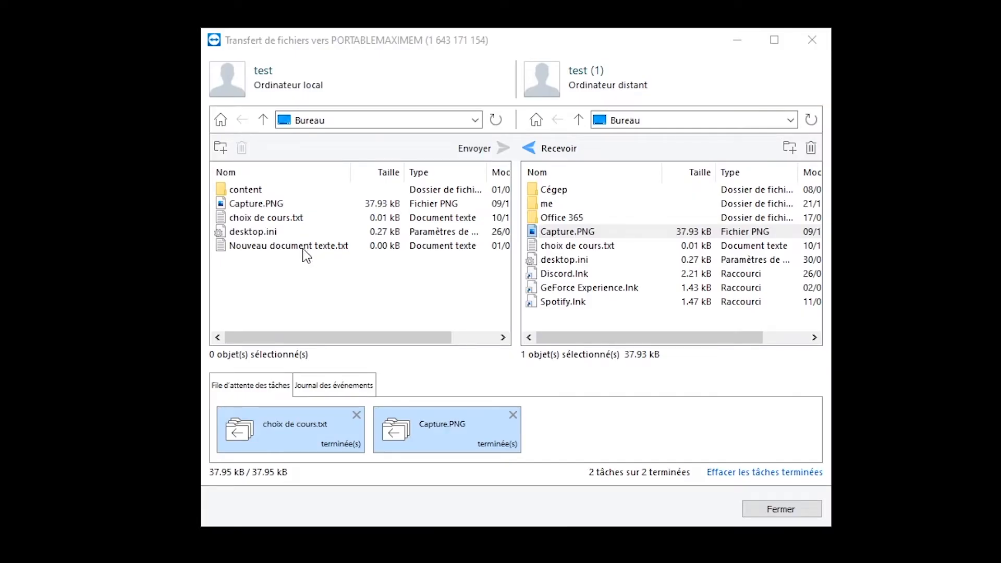
Receive the file choix de cours.txt from the remote computer's Bureau folder into the local Bureau folder.
{"action": "left_click", "coordinate": [303, 248]}
{"action": "left_click", "coordinate": [487, 153]}
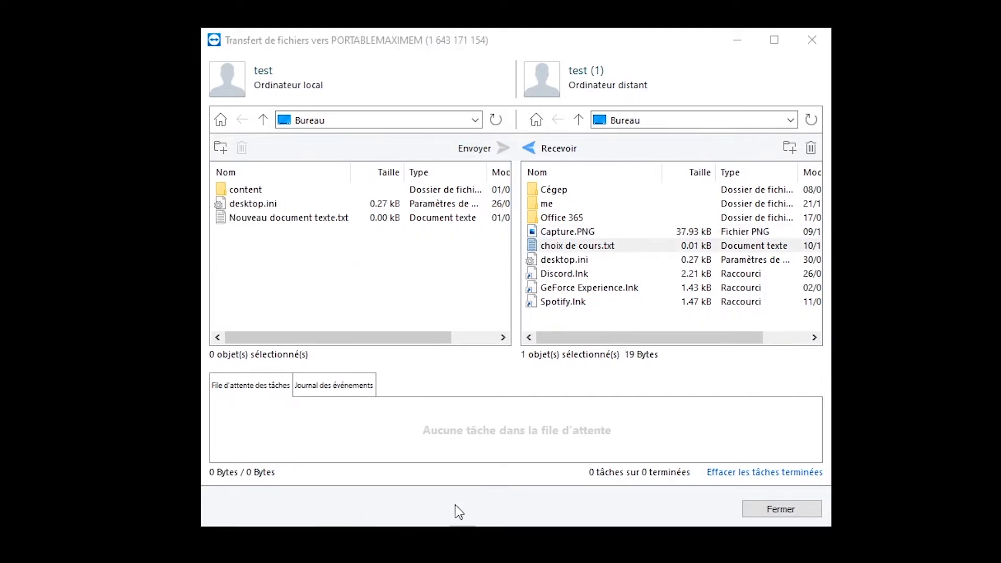
{"action": "left_click", "coordinate": [544, 246]}
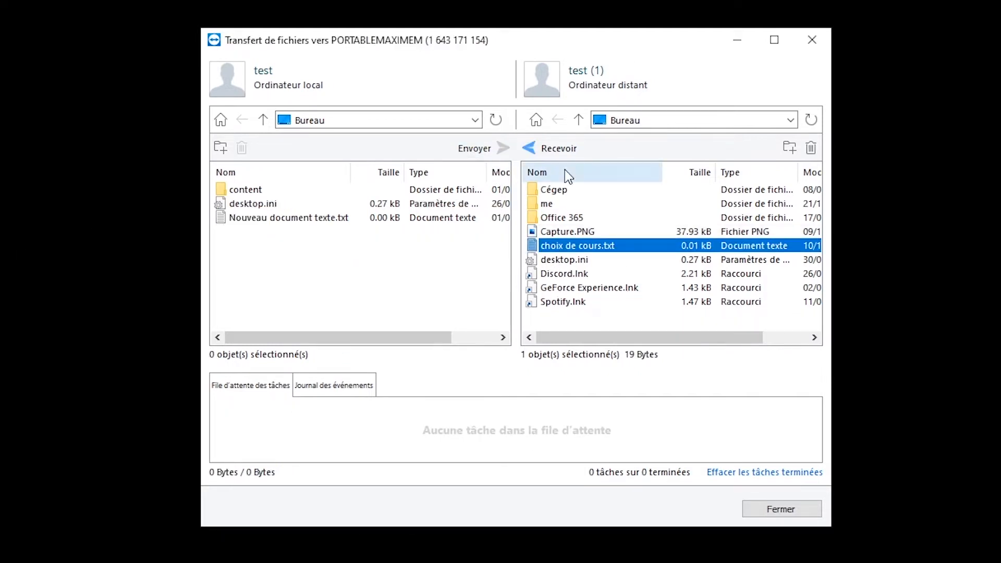
{"action": "left_click", "coordinate": [531, 152]}
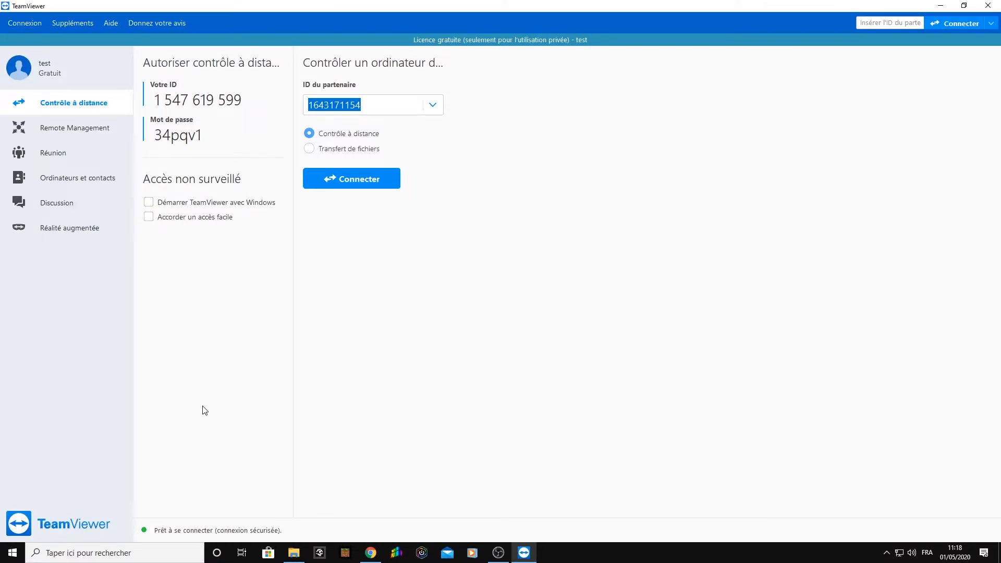
Open the Remote Management overview to view its monitoring, endpoint protection and backup services.
{"action": "left_click", "coordinate": [65, 136]}
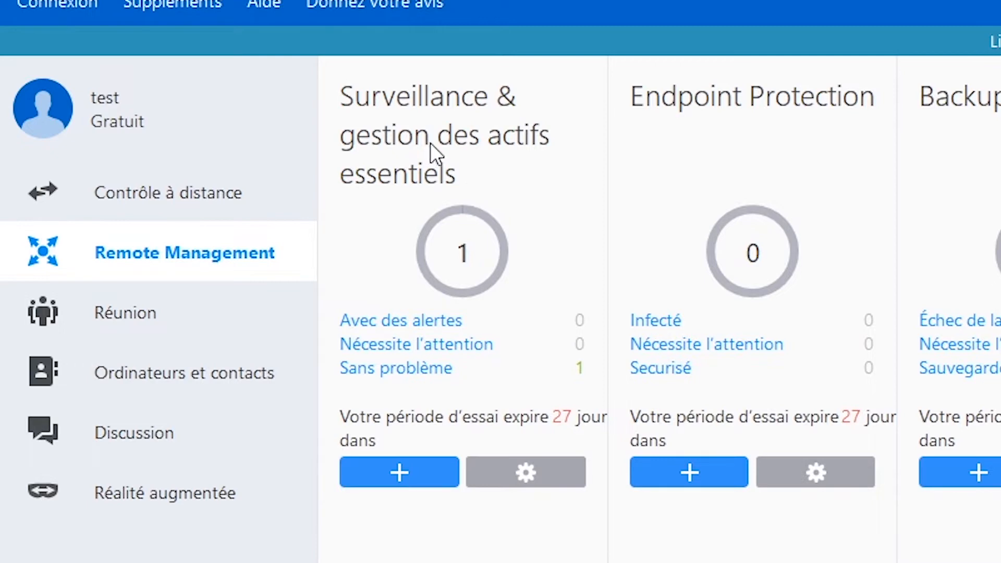
Open Monitoring in the Management Console, dismiss the new target machines dialog, and expand the details of device PORTABLEMAXIMEM.
{"action": "left_click", "coordinate": [412, 470]}
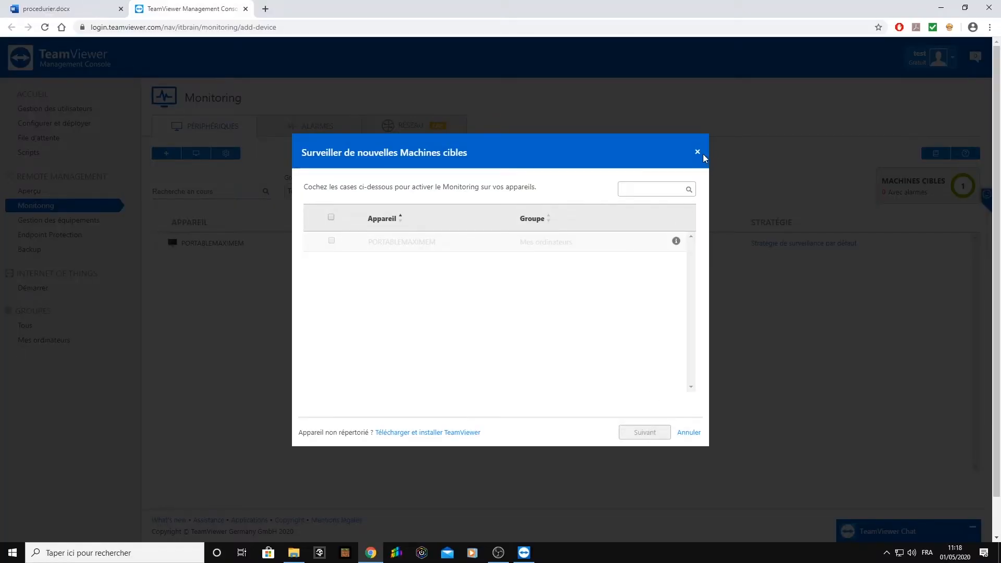
{"action": "left_click", "coordinate": [697, 152]}
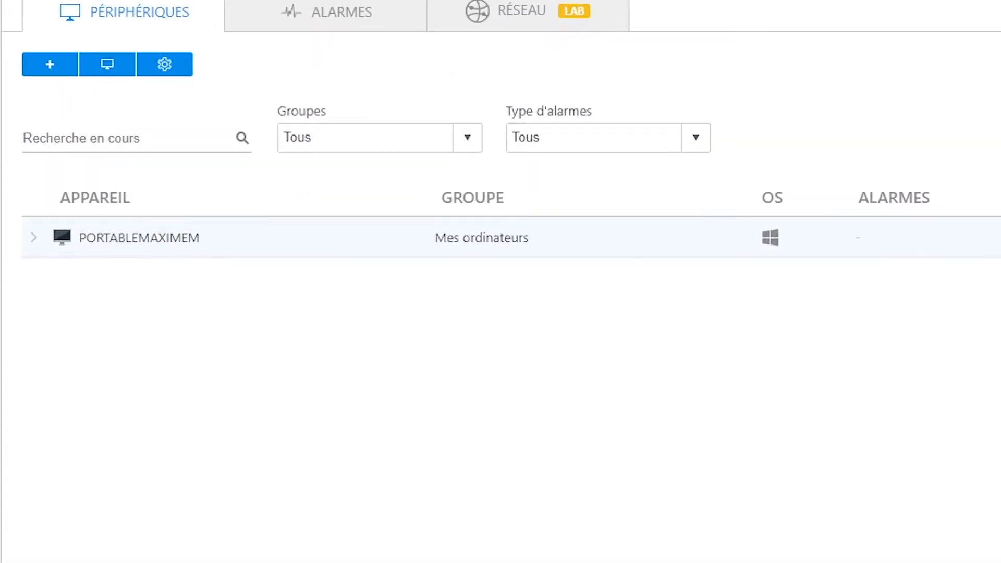
{"action": "left_click", "coordinate": [36, 238]}
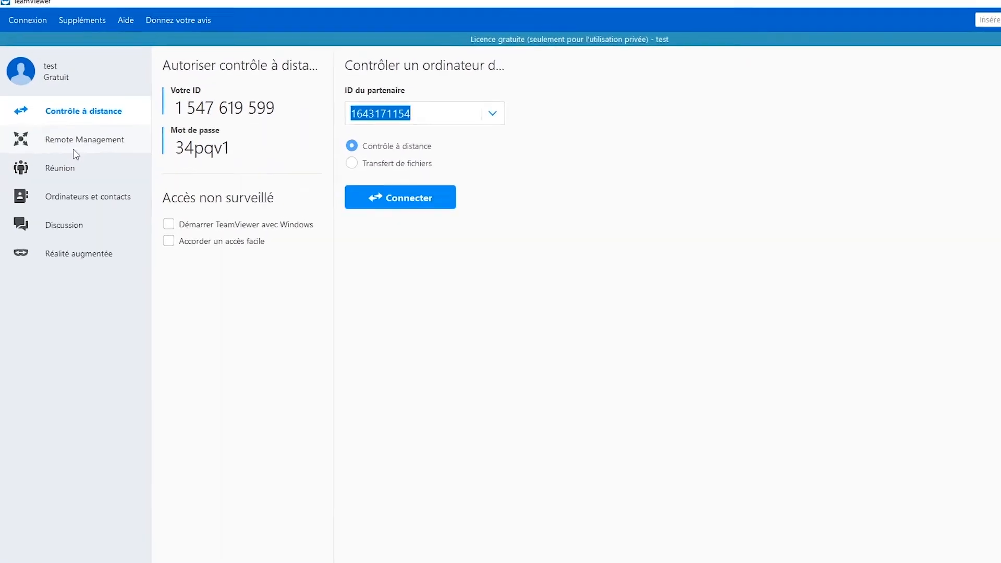
From Remote Management, start adding a device to Endpoint Protection and select PORTABLEMAXIMEM as the target machine.
{"action": "left_click", "coordinate": [74, 149]}
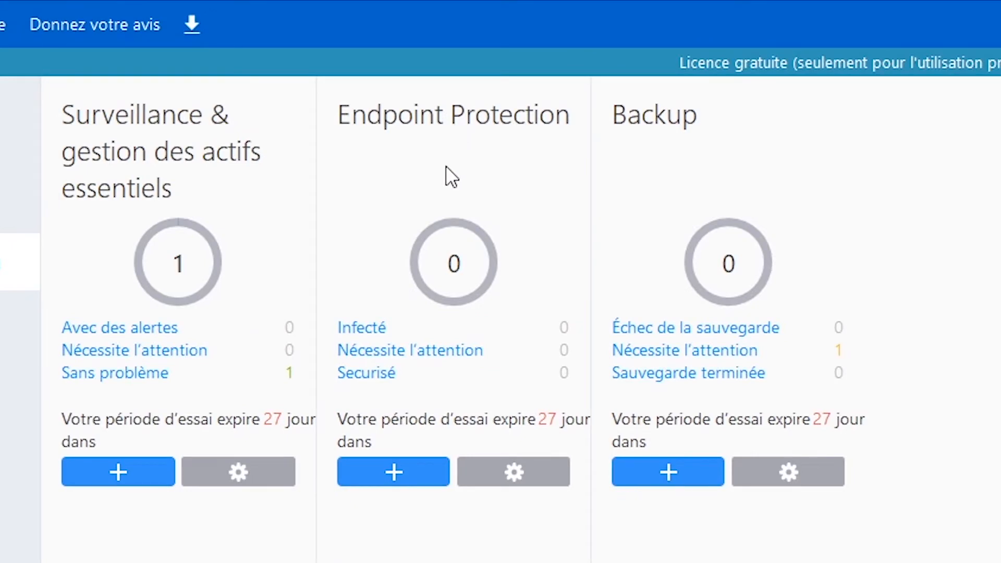
{"action": "left_click", "coordinate": [398, 471]}
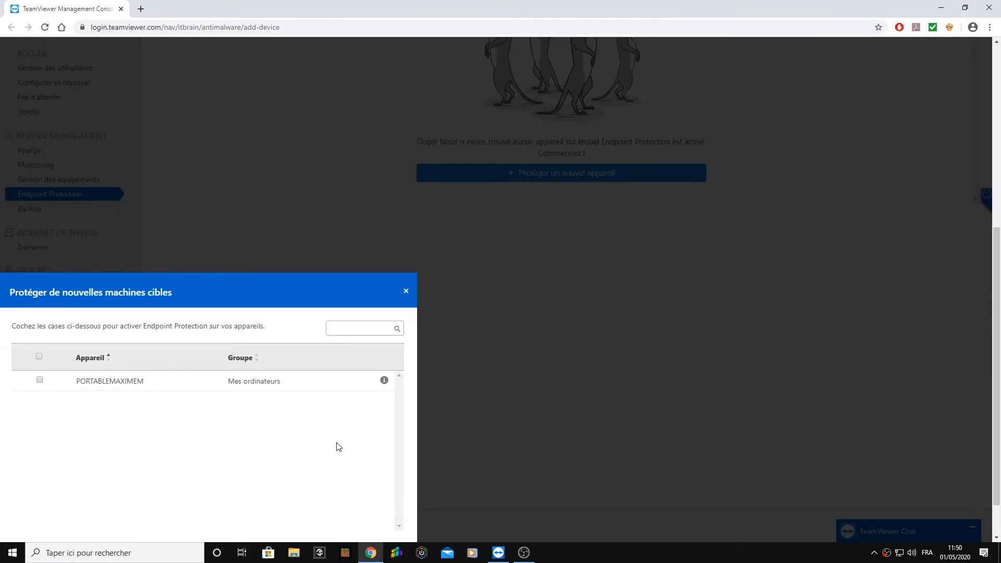
{"action": "scroll", "coordinate": [339, 447], "scroll_direction": "down", "scroll_amount": 2}
{"action": "left_click", "coordinate": [39, 329]}
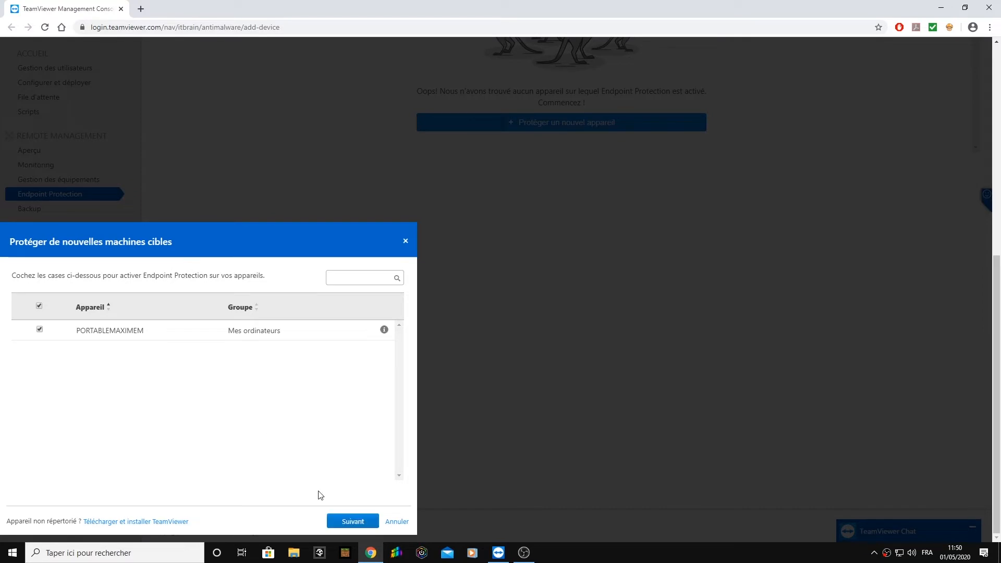
{"action": "left_click", "coordinate": [347, 522]}
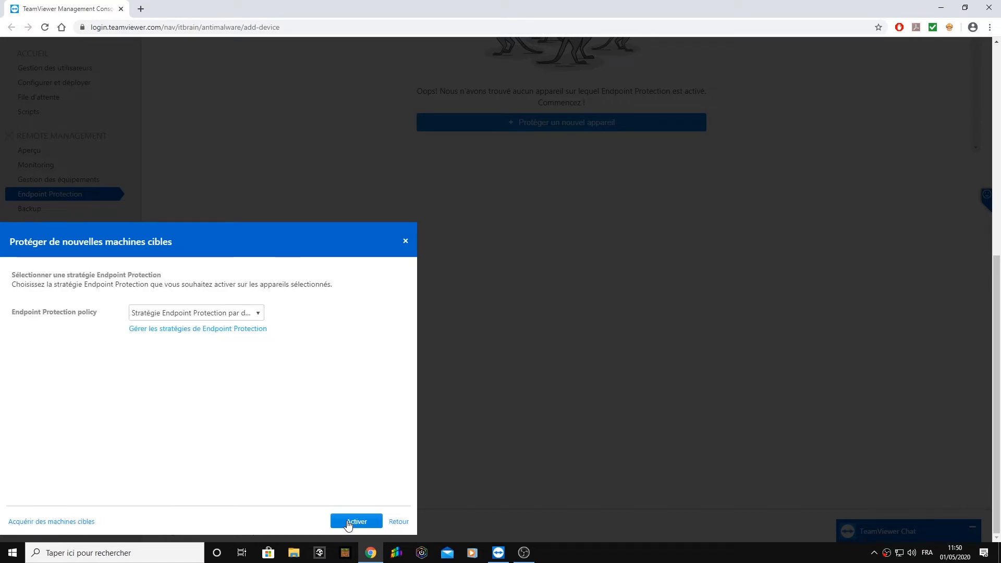
Activate Endpoint Protection on the selected device with the policy Stratégie Endpoint Protection par défaut and close the activation report.
{"action": "left_click", "coordinate": [159, 315]}
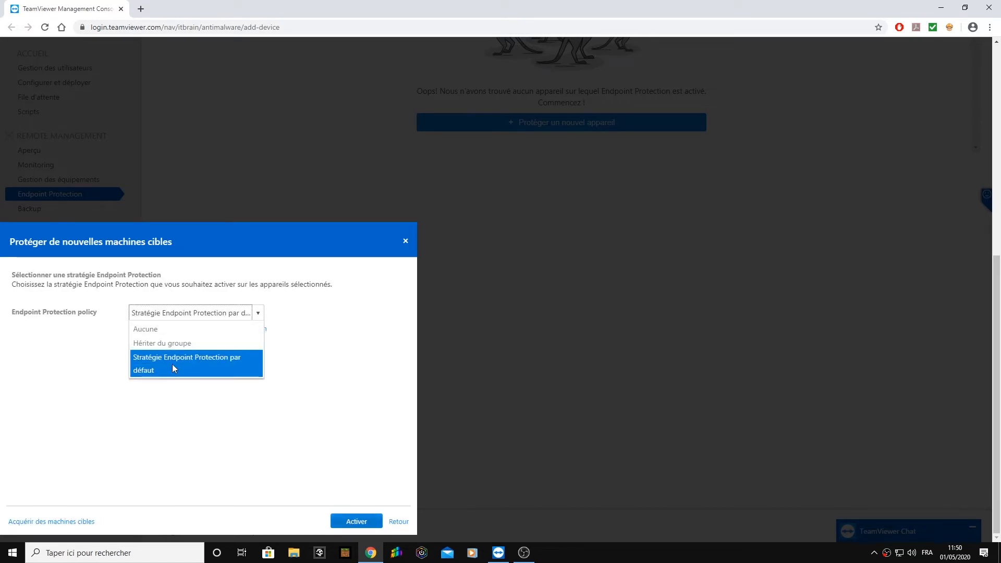
{"action": "left_click", "coordinate": [168, 370]}
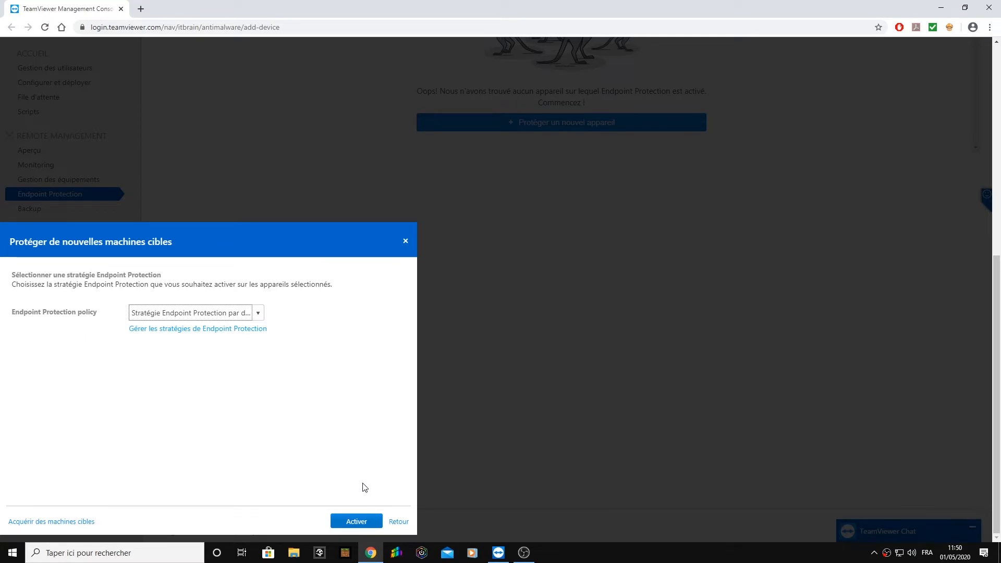
{"action": "left_click", "coordinate": [357, 521]}
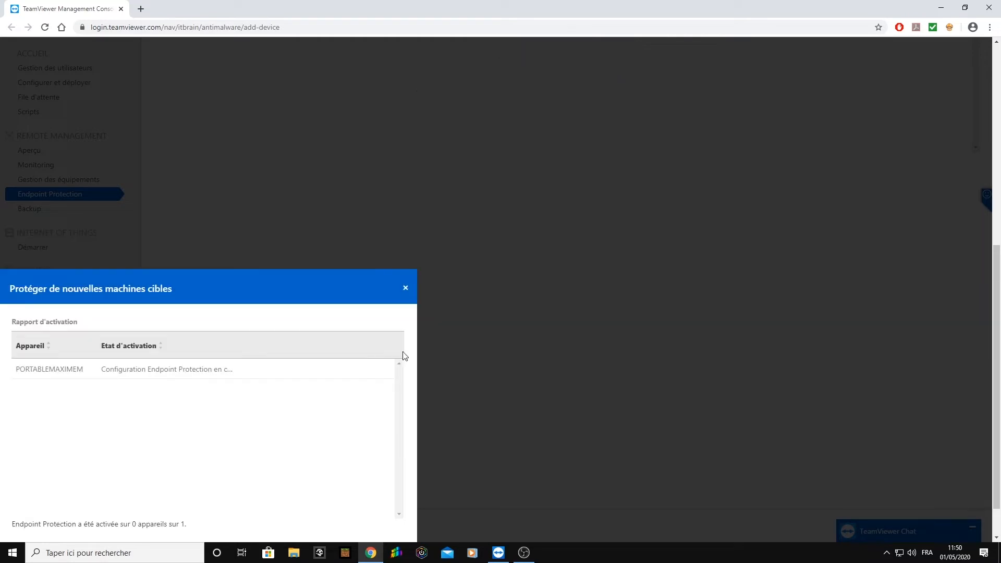
{"action": "left_click", "coordinate": [386, 521]}
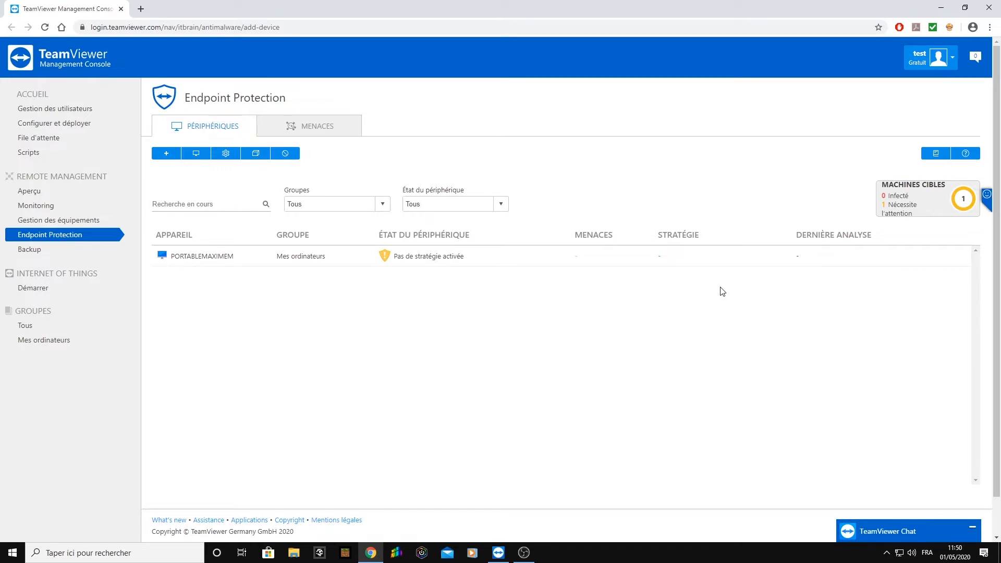
{"action": "mouse_move", "coordinate": [904, 186]}
{"action": "left_click", "coordinate": [961, 255]}
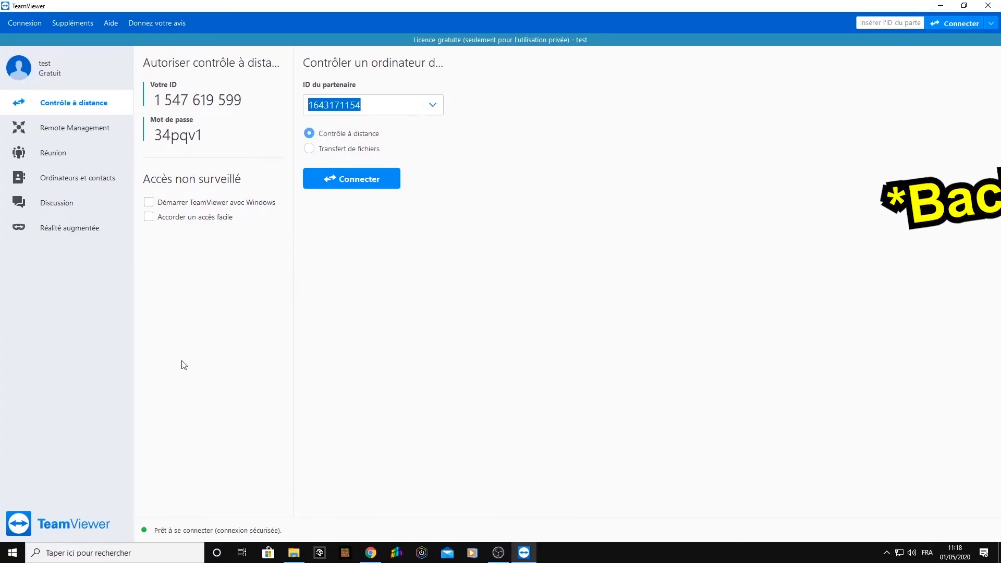
Open the Backup service from Remote Management and dismiss the dialog for backing up new target machines.
{"action": "left_click", "coordinate": [65, 137]}
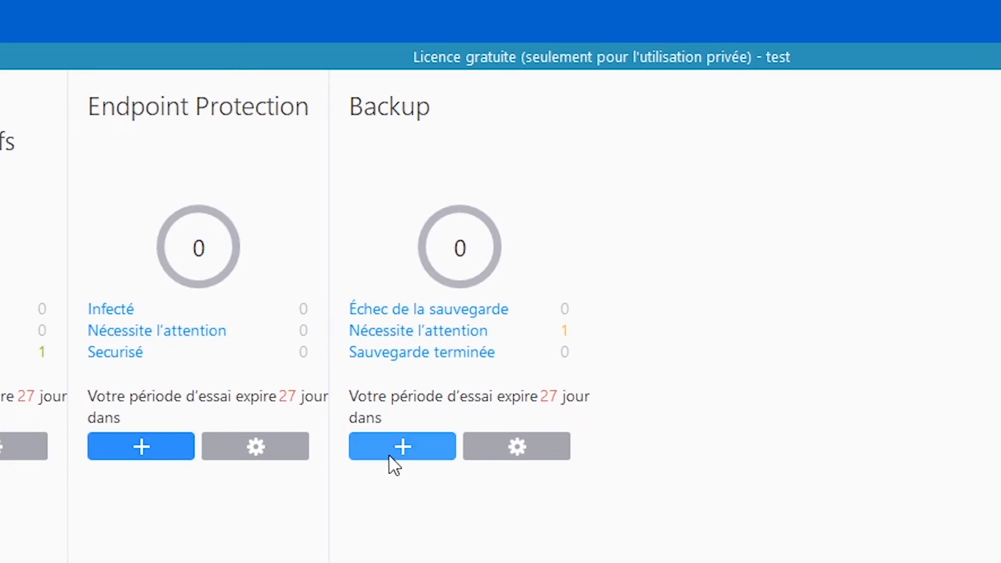
{"action": "left_click", "coordinate": [399, 449]}
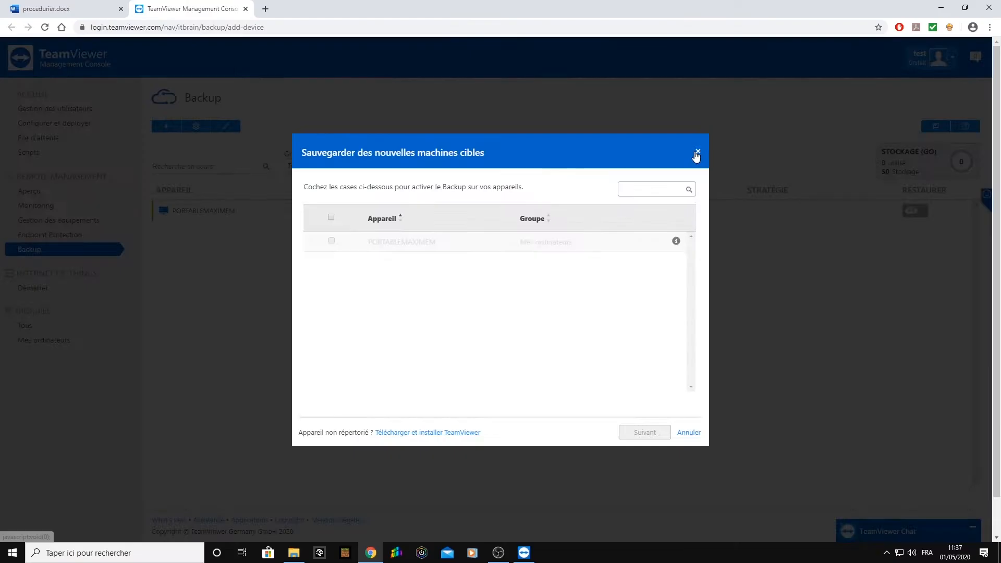
{"action": "left_click", "coordinate": [835, 46]}
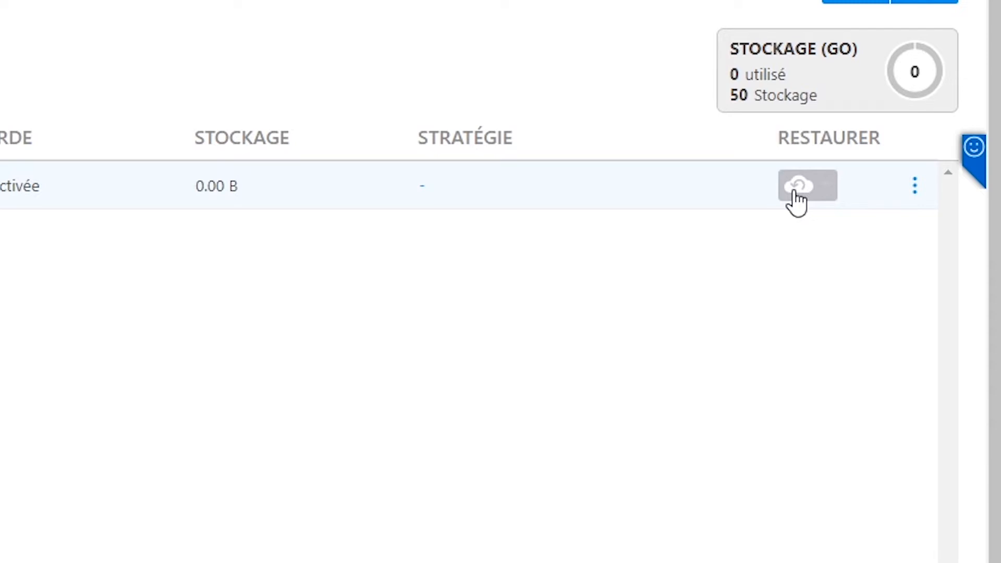
View the backup storage usage (Utilisation du stockage) of PORTABLEMAXIMEM and close it.
{"action": "left_click", "coordinate": [914, 186]}
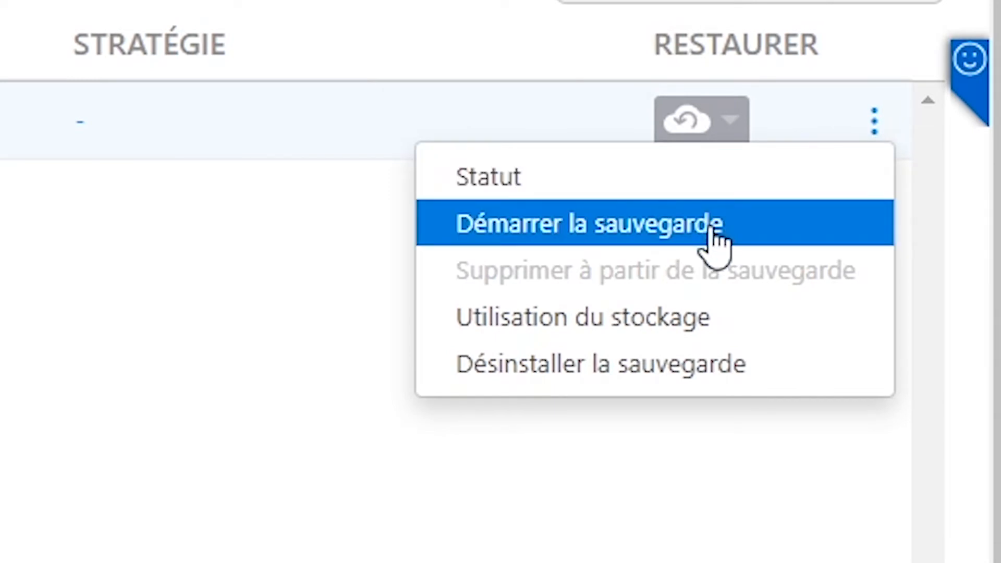
{"action": "left_click", "coordinate": [722, 327]}
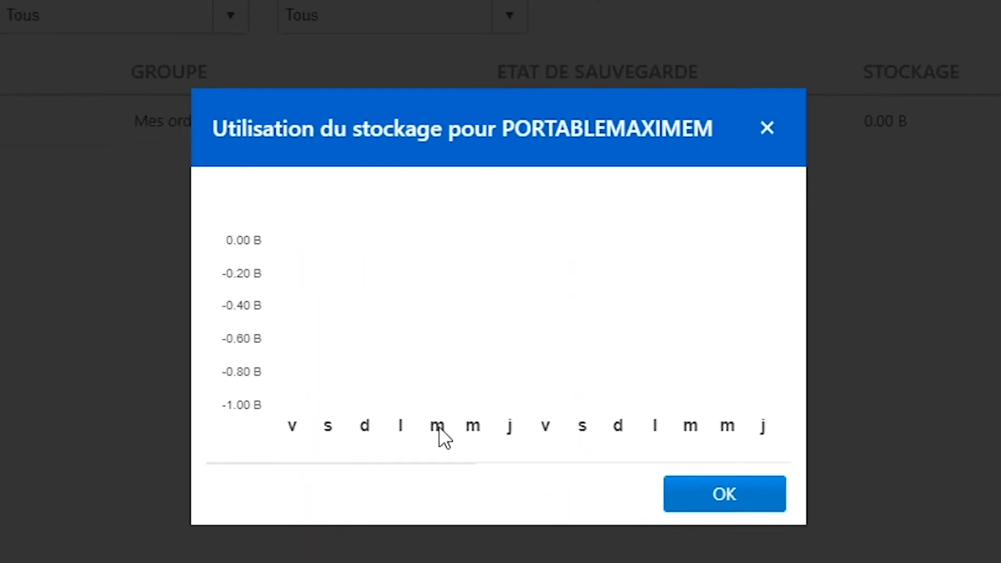
{"action": "left_click", "coordinate": [765, 131]}
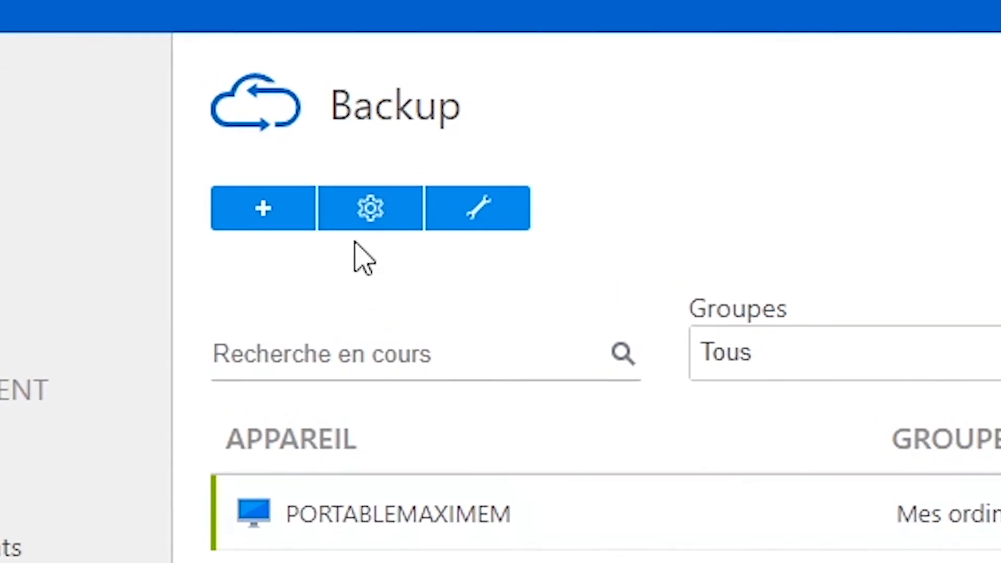
Open Politique de sauvegarde par défaut for editing and review the backup interval choices in its schedule.
{"action": "left_click", "coordinate": [373, 221]}
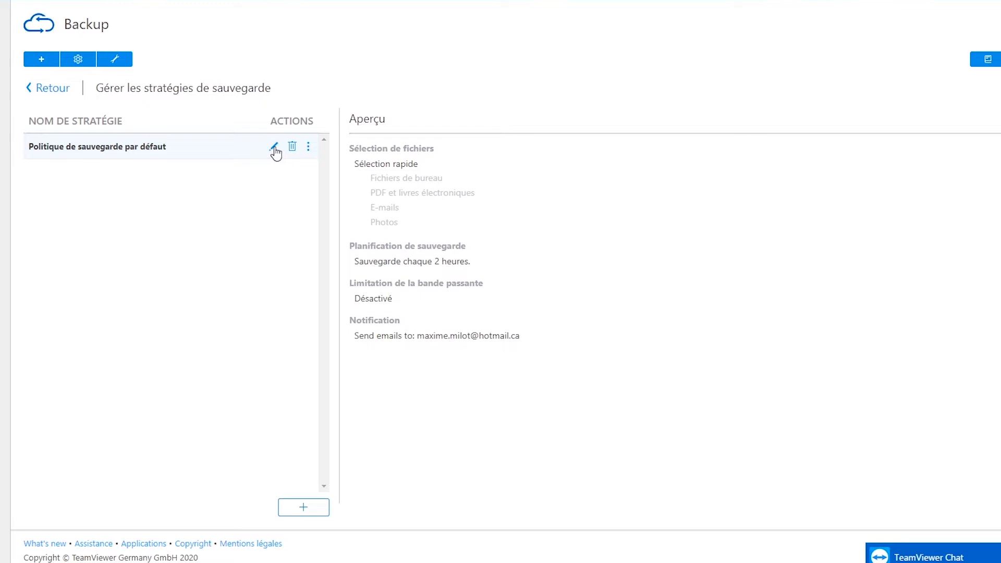
{"action": "left_click", "coordinate": [275, 150]}
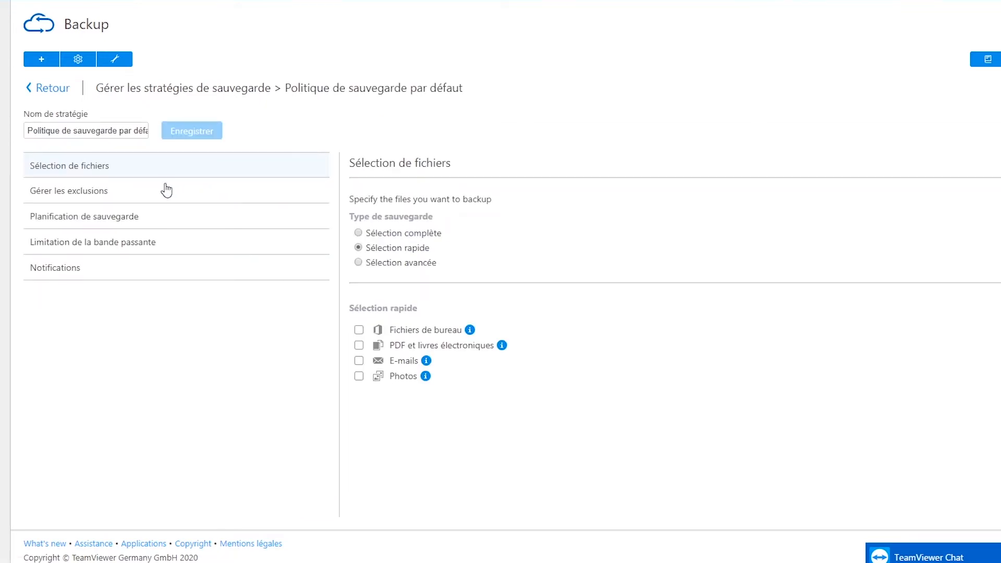
{"action": "left_click", "coordinate": [117, 217]}
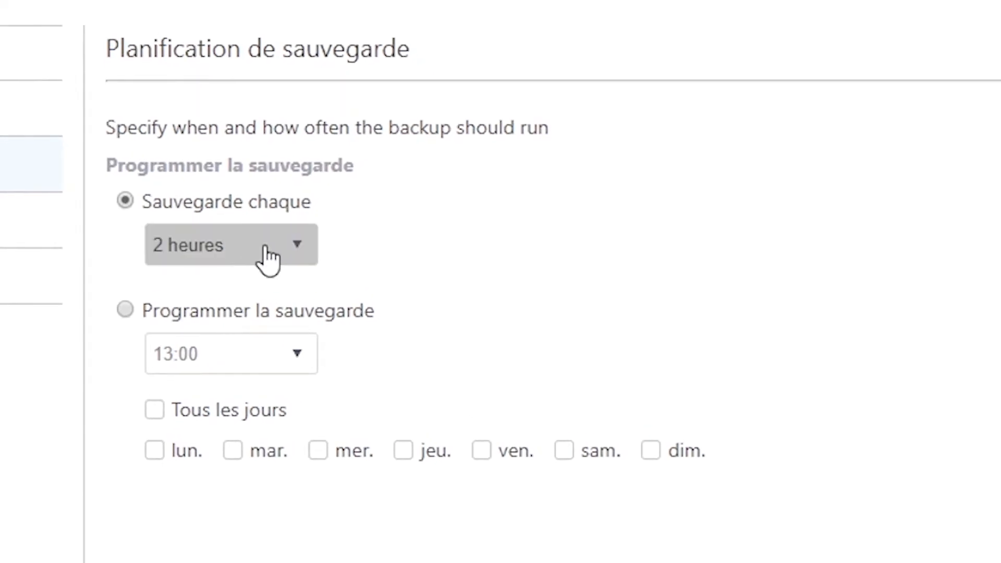
{"action": "left_click", "coordinate": [267, 258]}
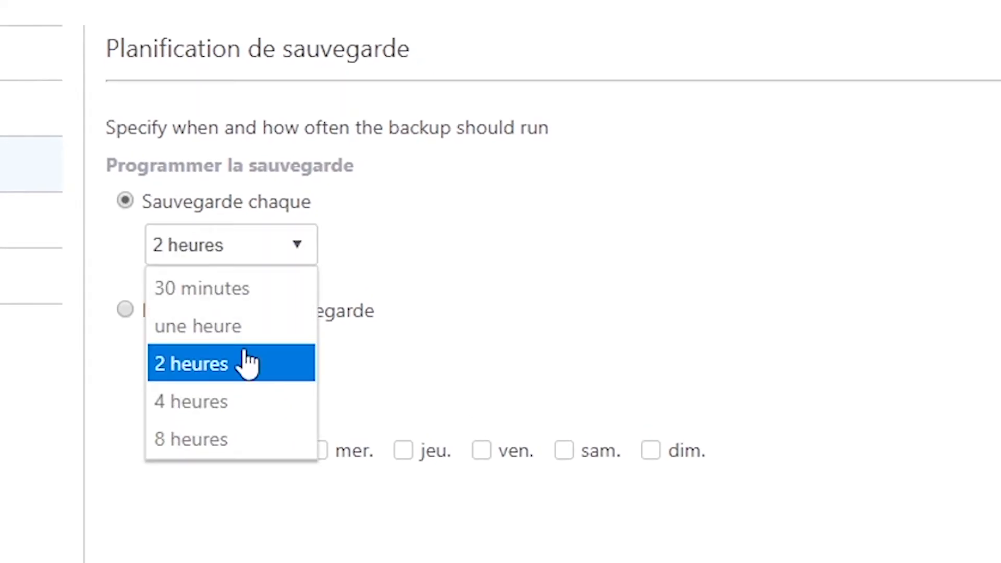
{"action": "left_click", "coordinate": [222, 251]}
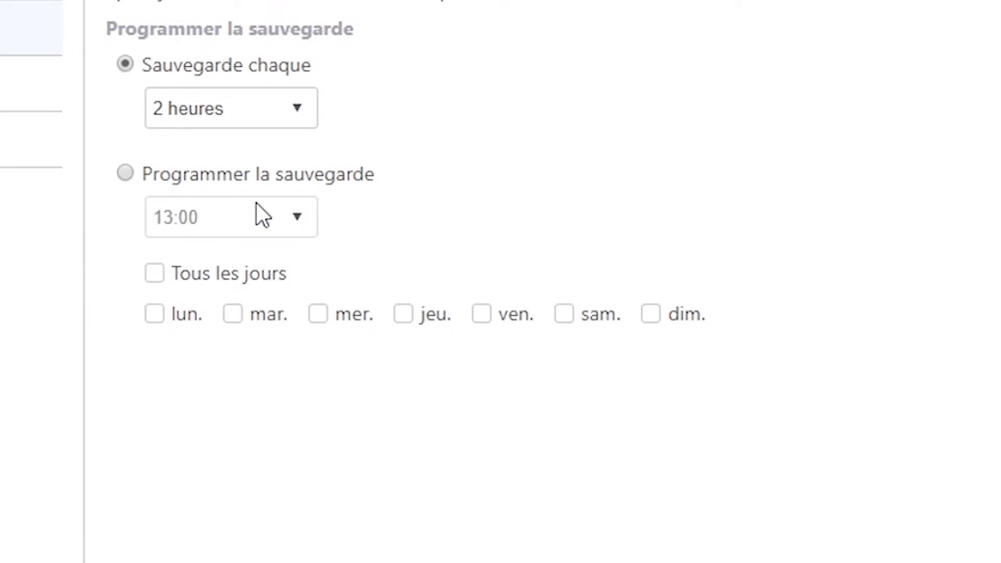
Try scheduling the backup at 13:00 on Wednesdays only, and switch back to a backup every 2 hours.
{"action": "left_click", "coordinate": [159, 177]}
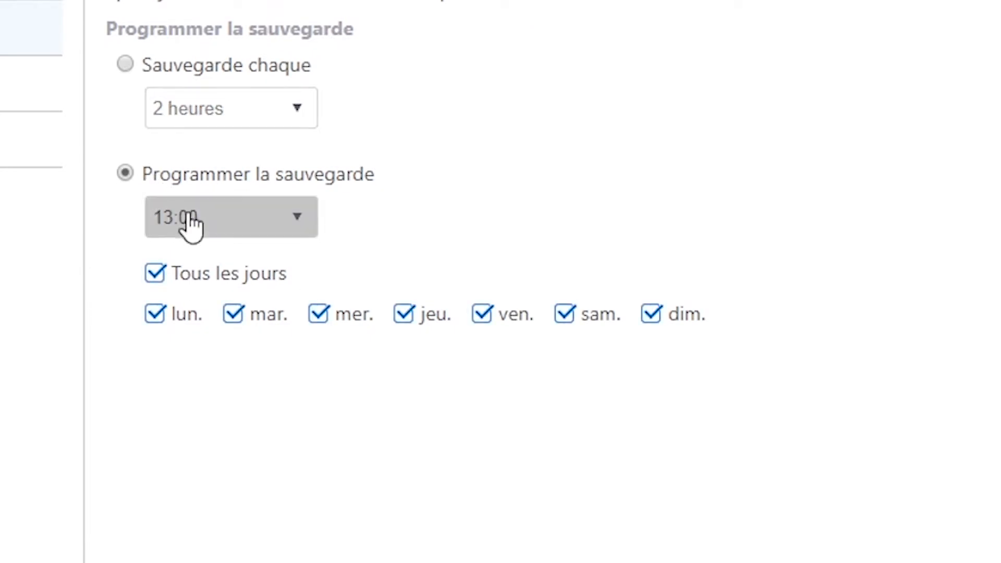
{"action": "left_click", "coordinate": [293, 235]}
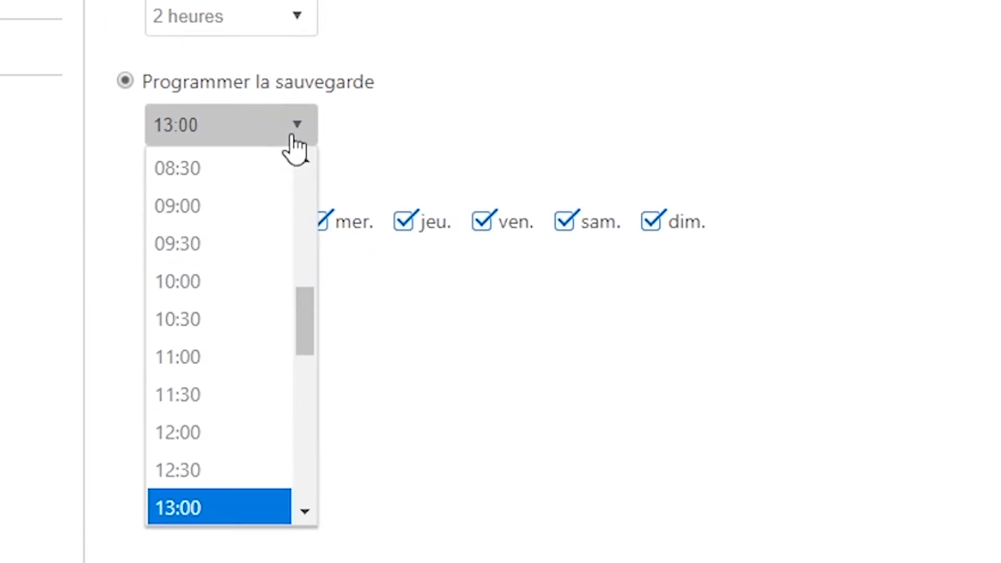
{"action": "scroll", "coordinate": [215, 230], "scroll_direction": "down", "scroll_amount": 3}
{"action": "scroll", "coordinate": [216, 224], "scroll_direction": "up", "scroll_amount": 3}
{"action": "left_click", "coordinate": [204, 137]}
{"action": "left_click", "coordinate": [154, 234]}
{"action": "left_click", "coordinate": [318, 275]}
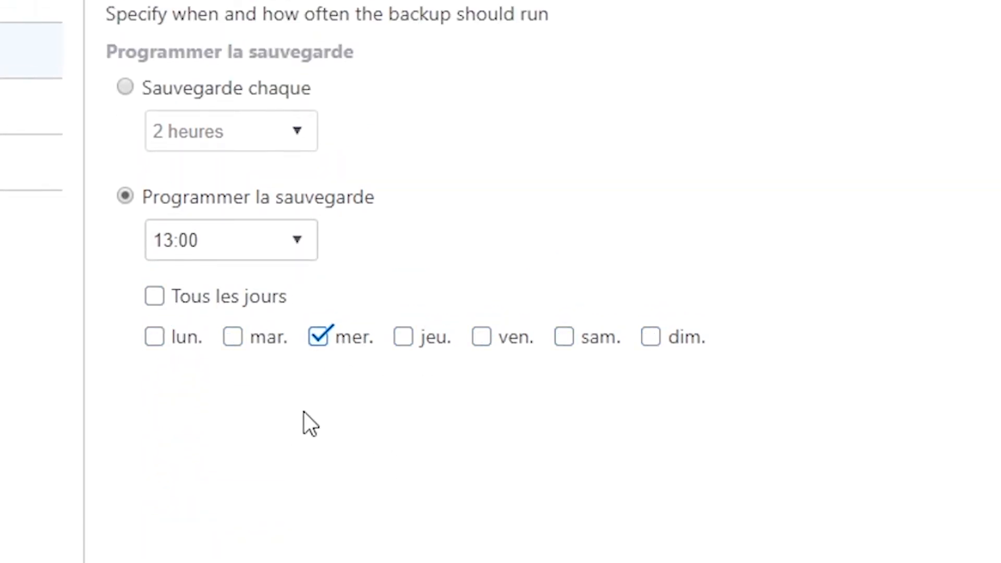
{"action": "left_click", "coordinate": [125, 87]}
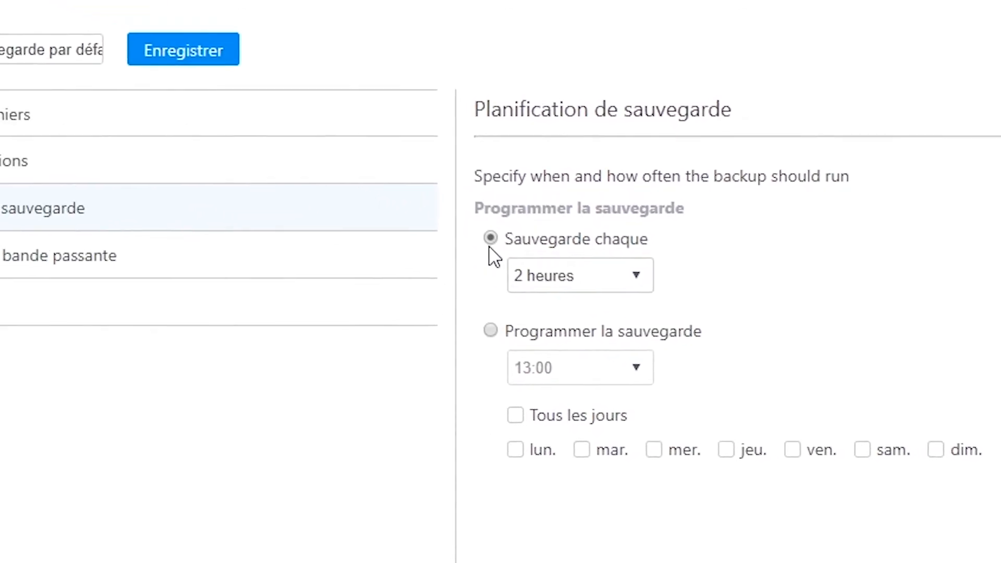
Compare the complete, quick and advanced file selection types of the backup policy, including the advanced type's path entry dialog.
{"action": "left_click", "coordinate": [3, 128]}
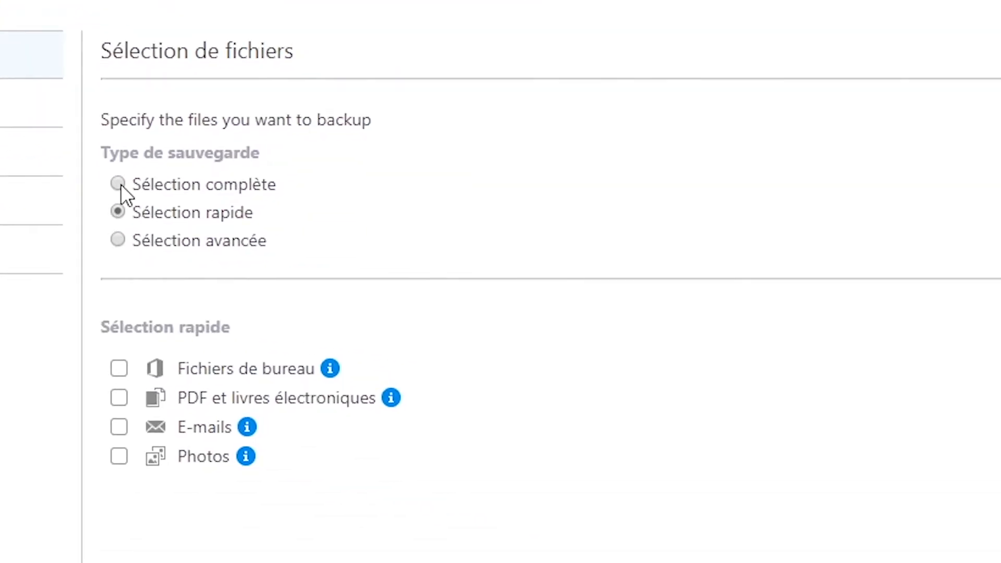
{"action": "left_click", "coordinate": [121, 184]}
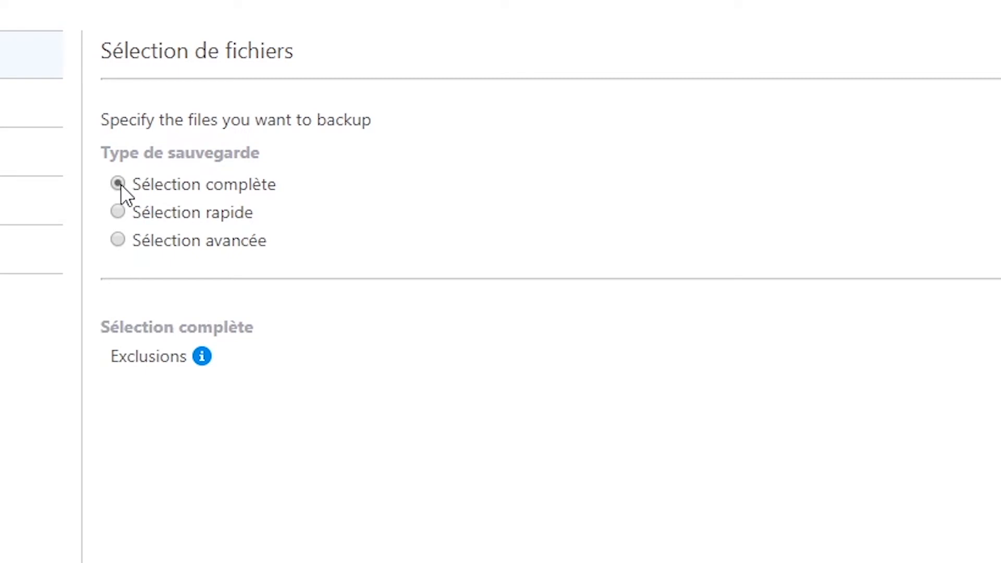
{"action": "left_click", "coordinate": [119, 213]}
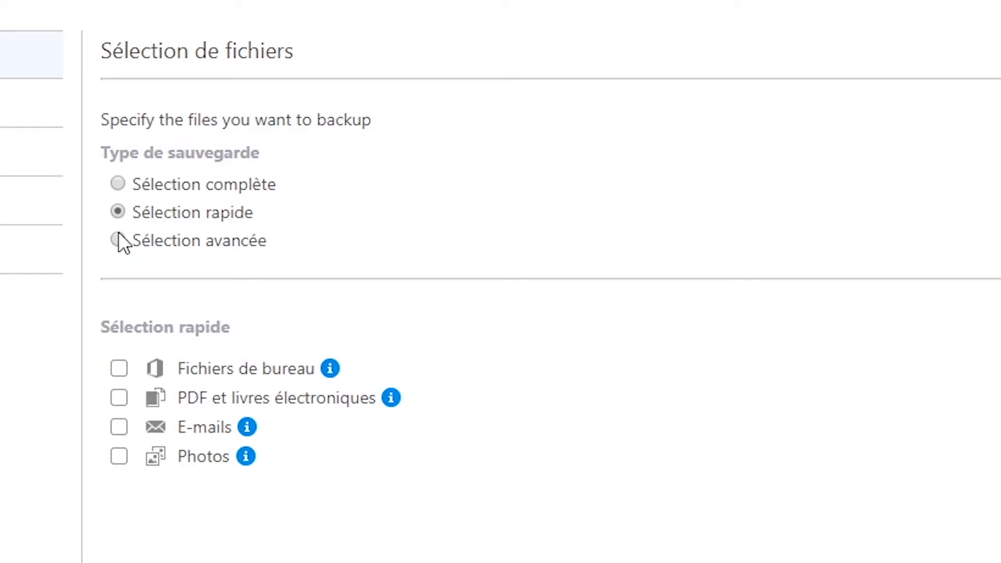
{"action": "left_click", "coordinate": [118, 239]}
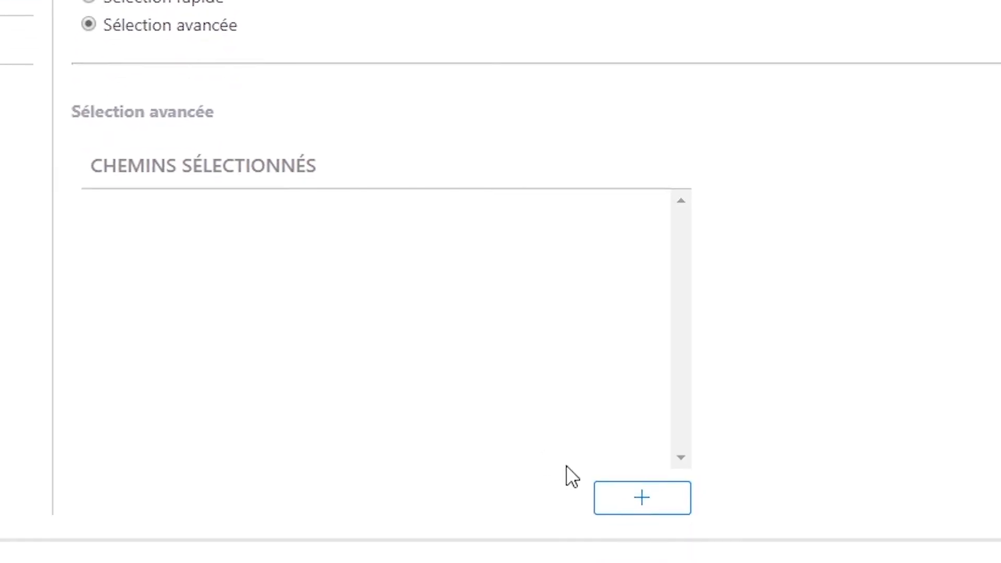
{"action": "left_click", "coordinate": [643, 516]}
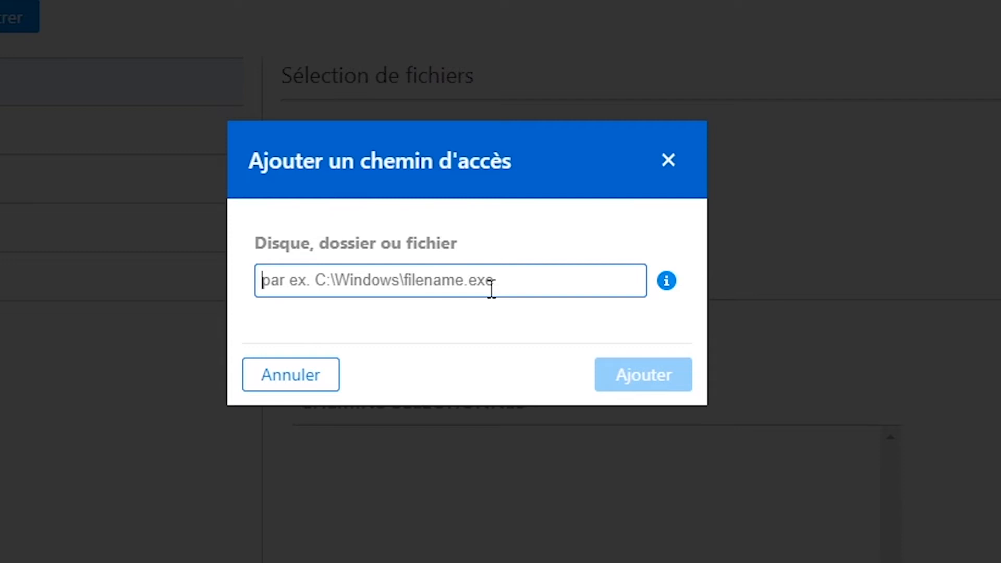
{"action": "left_click", "coordinate": [306, 379]}
Set the backup type to Sélection rapide and include PDF et livres électroniques.
{"action": "left_click", "coordinate": [336, 232]}
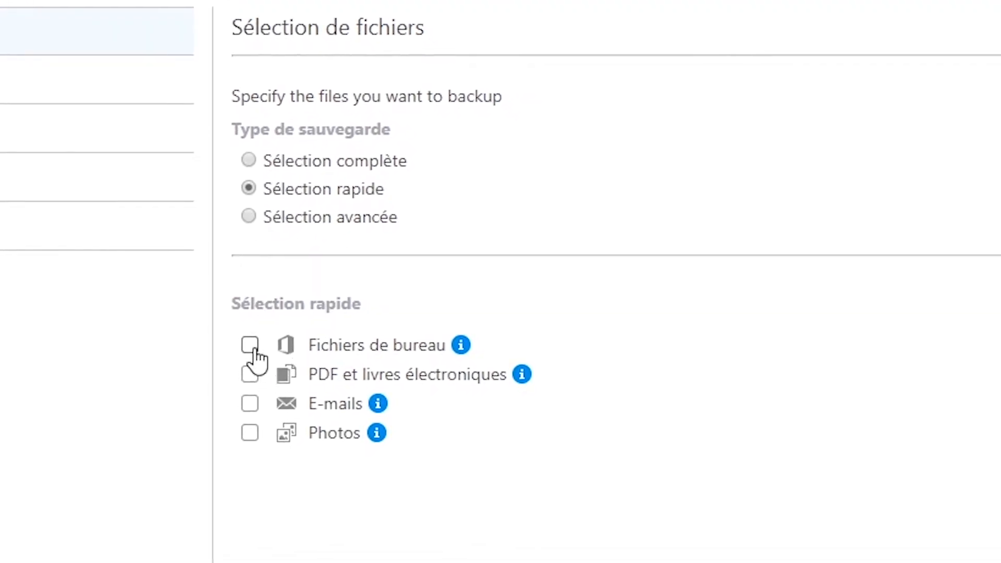
{"action": "left_click", "coordinate": [252, 375]}
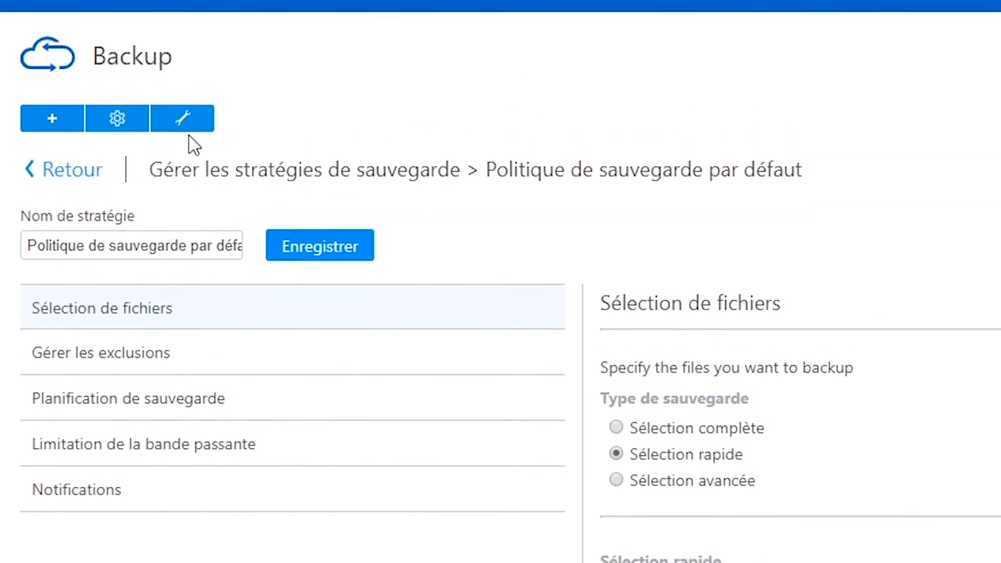
Review the file retention periods available in the Backup account settings and save the settings with 1 Month.
{"action": "left_click", "coordinate": [183, 115]}
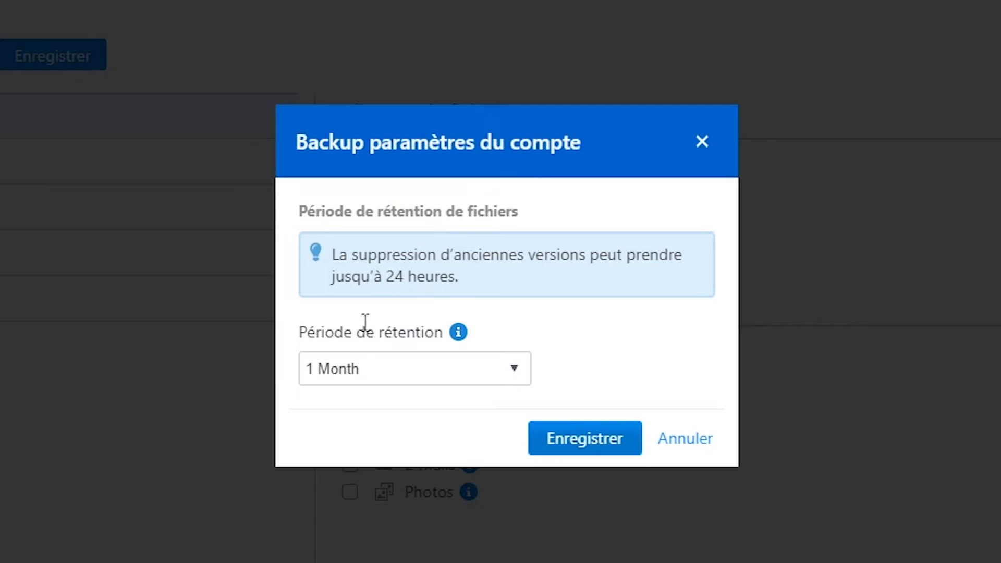
{"action": "left_click", "coordinate": [371, 371]}
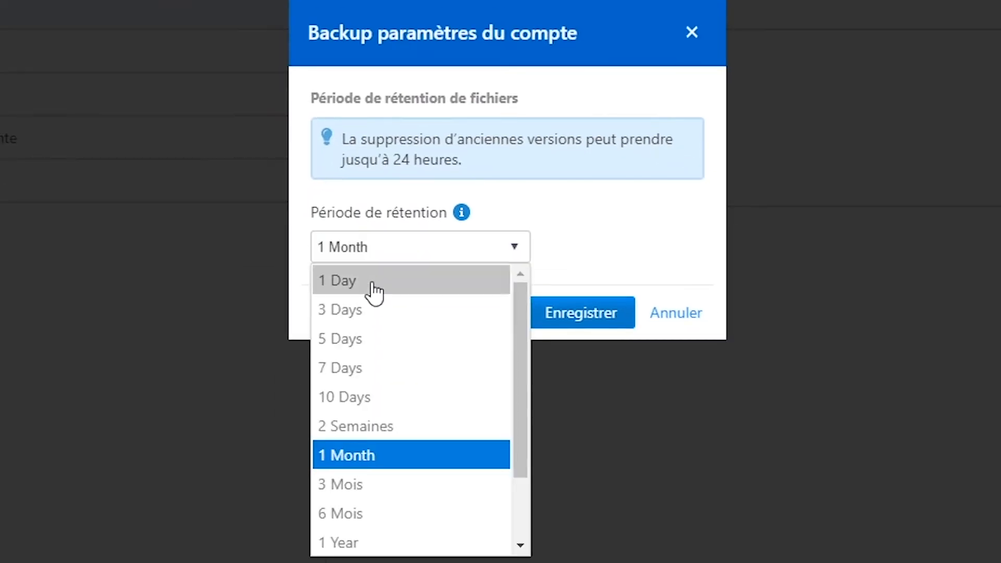
{"action": "scroll", "coordinate": [375, 532], "scroll_direction": "down", "scroll_amount": 2}
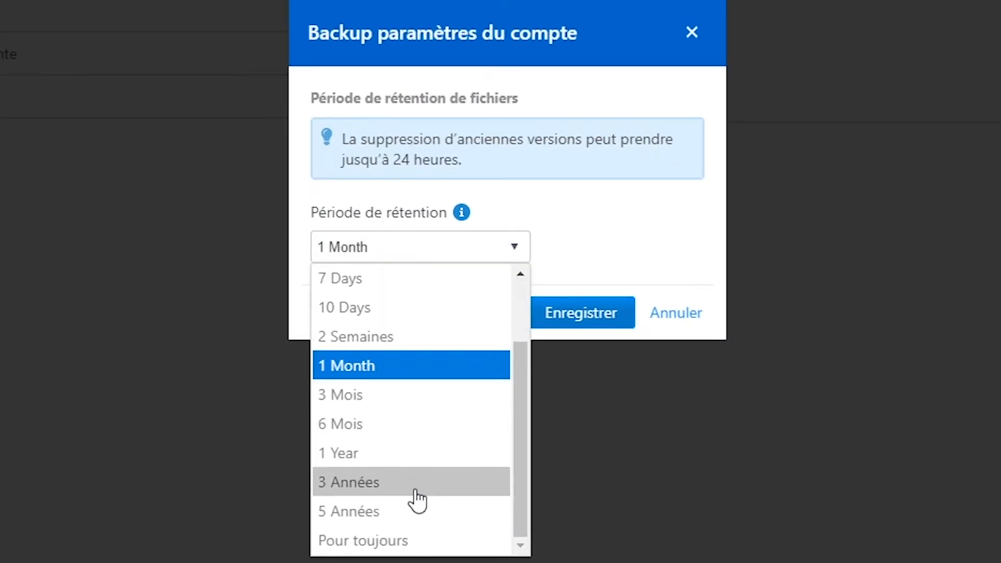
{"action": "scroll", "coordinate": [417, 470], "scroll_direction": "up", "scroll_amount": 2}
{"action": "left_click", "coordinate": [670, 271]}
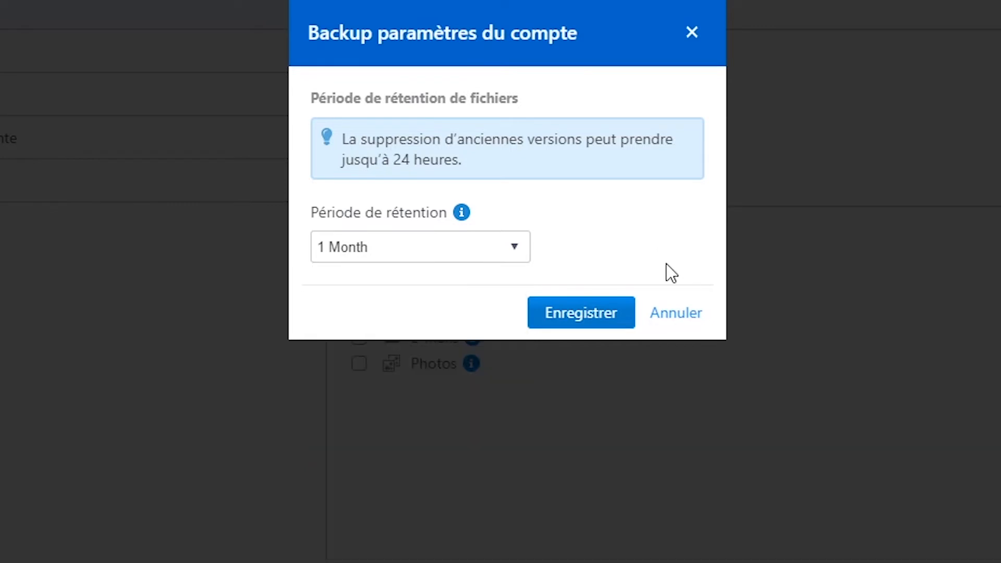
{"action": "left_click", "coordinate": [625, 315]}
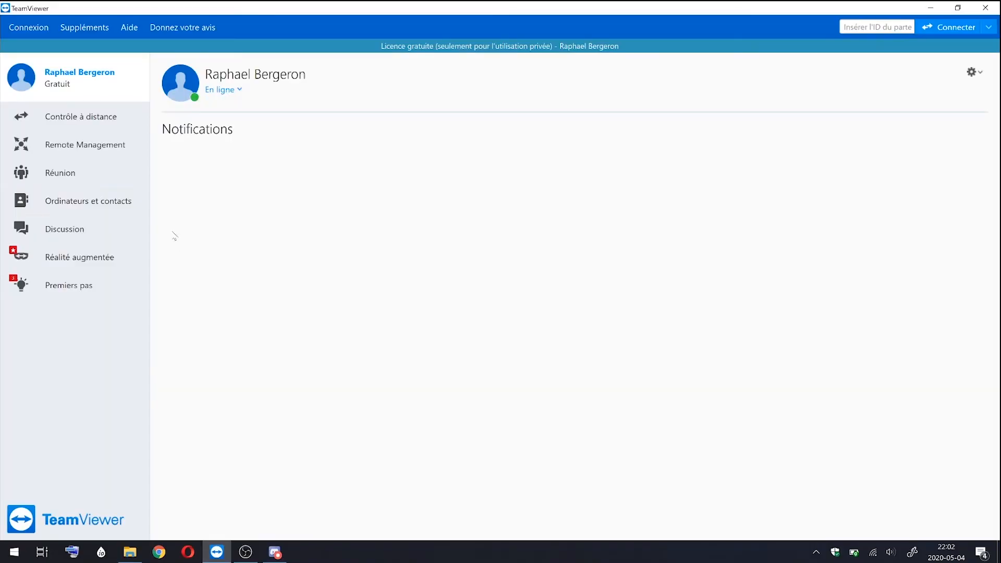
Start a presentation meeting, dismiss the invitation hints, and look up the participant invitation options and the meeting ID.
{"action": "left_click", "coordinate": [76, 174]}
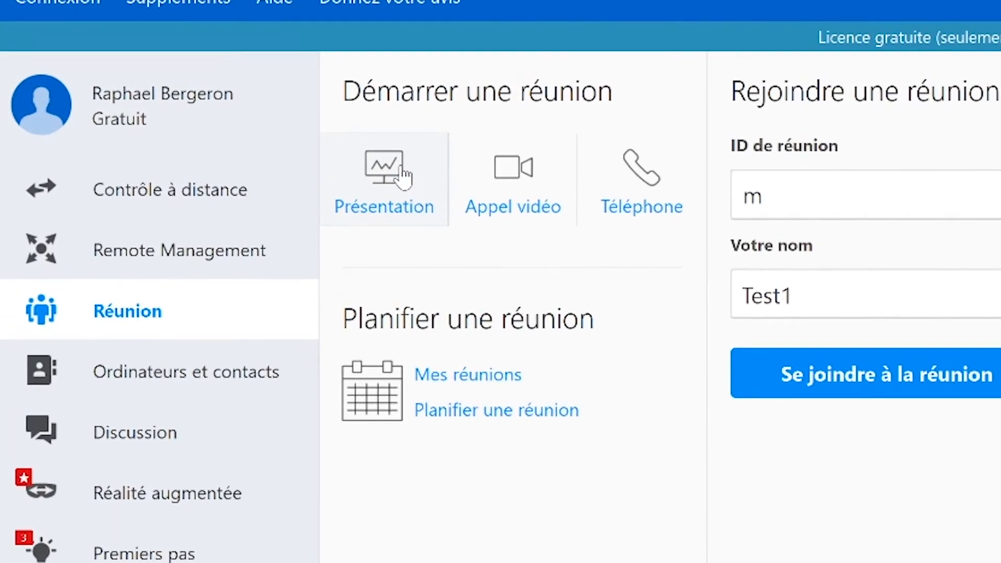
{"action": "left_click", "coordinate": [397, 180]}
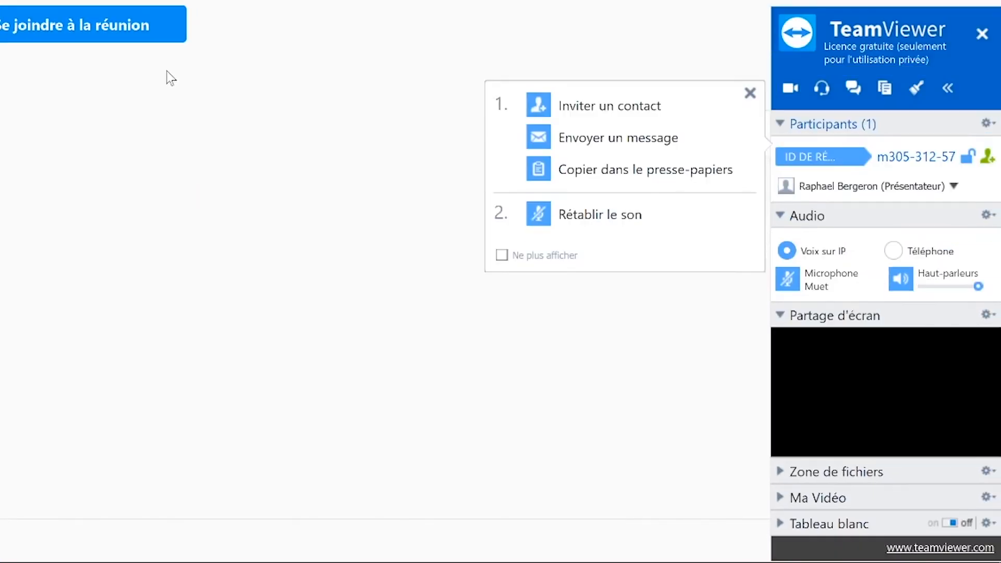
{"action": "left_click", "coordinate": [750, 95]}
{"action": "left_click", "coordinate": [988, 156]}
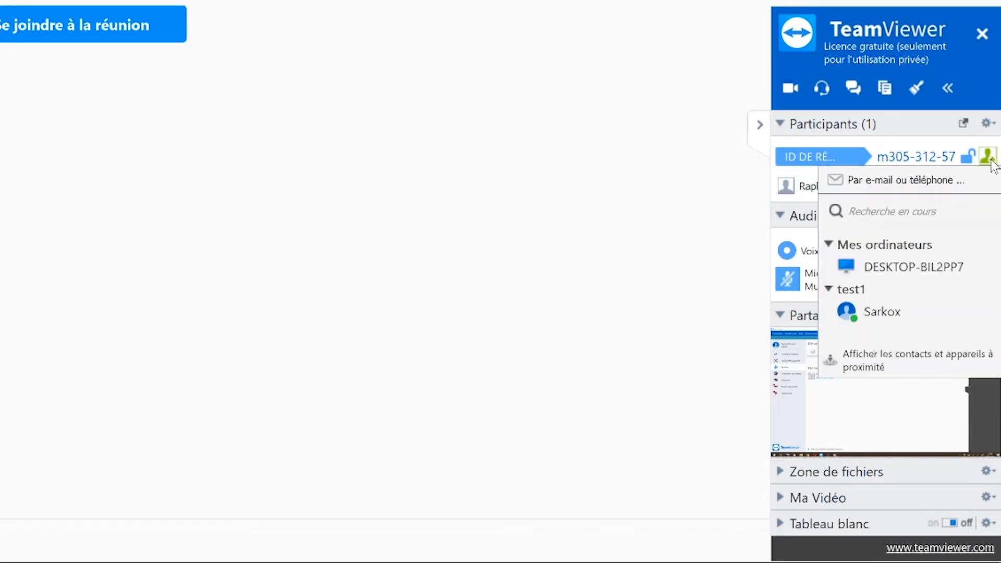
{"action": "left_click_drag", "start_coordinate": [888, 156], "coordinate": [949, 157]}
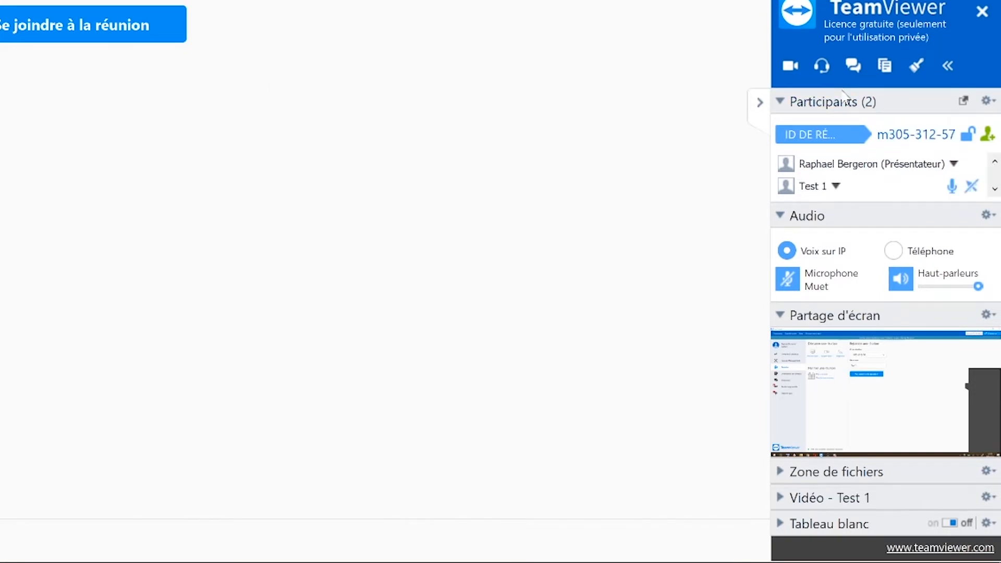
Review the permissions of participant Test 1, the microphone control and the screen sharing source choices in the meeting.
{"action": "left_click", "coordinate": [832, 186]}
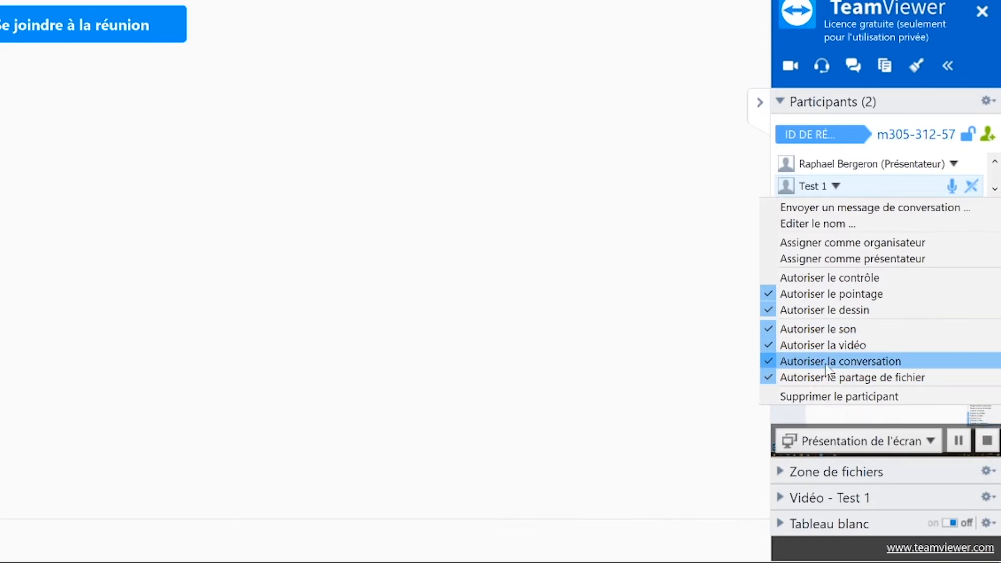
{"action": "left_click", "coordinate": [965, 152]}
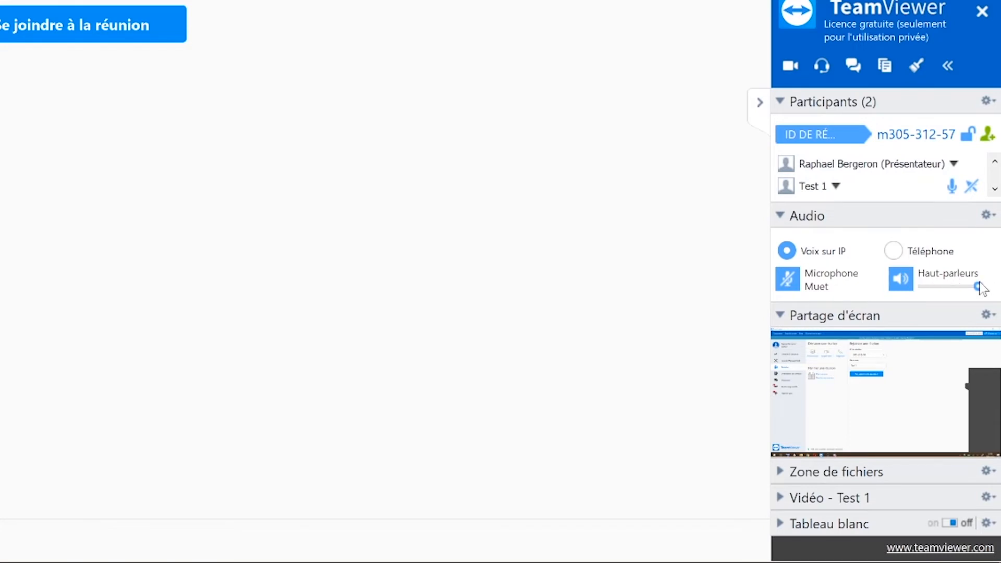
{"action": "left_click", "coordinate": [788, 279]}
{"action": "mouse_move", "coordinate": [821, 362]}
{"action": "left_click", "coordinate": [847, 440]}
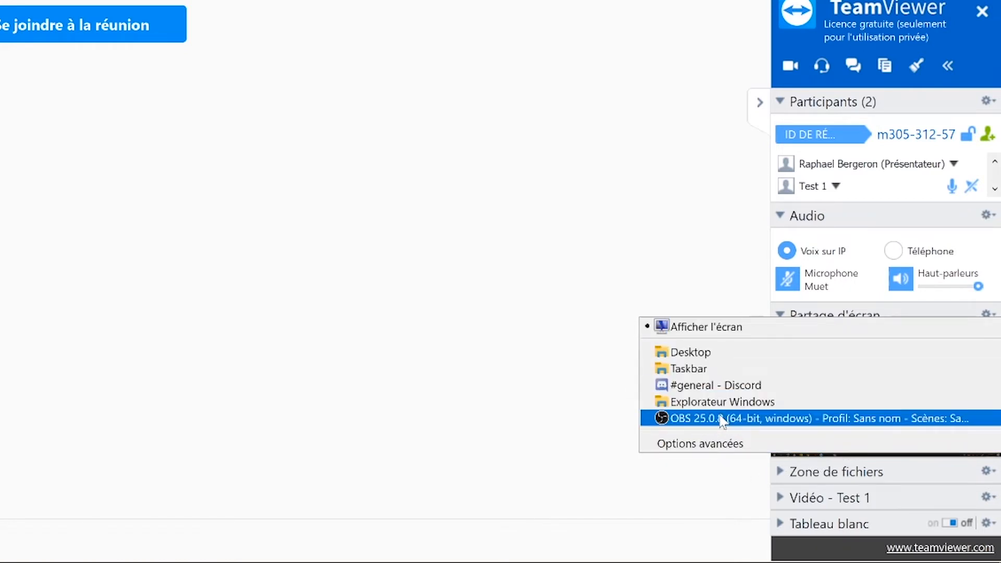
{"action": "left_click", "coordinate": [722, 352]}
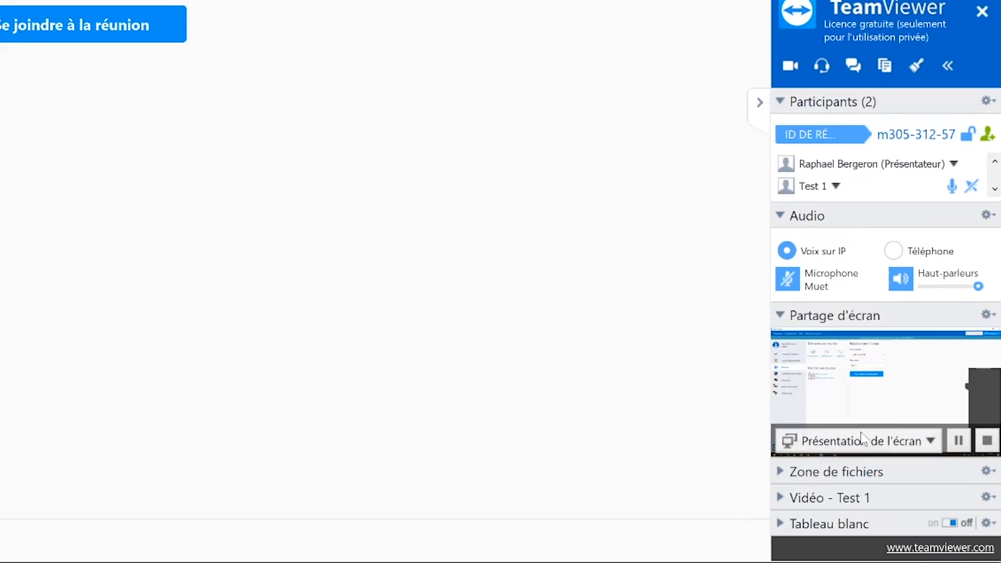
Expand the meeting's file area, video and whiteboard sections, turn the whiteboard on, and pick its brush tool.
{"action": "left_click", "coordinate": [777, 472]}
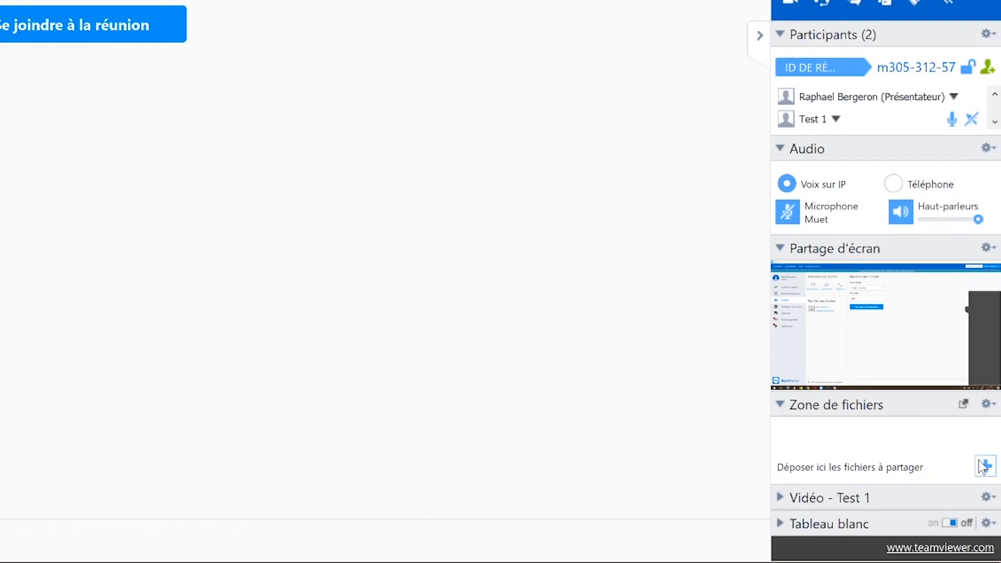
{"action": "left_click", "coordinate": [783, 496]}
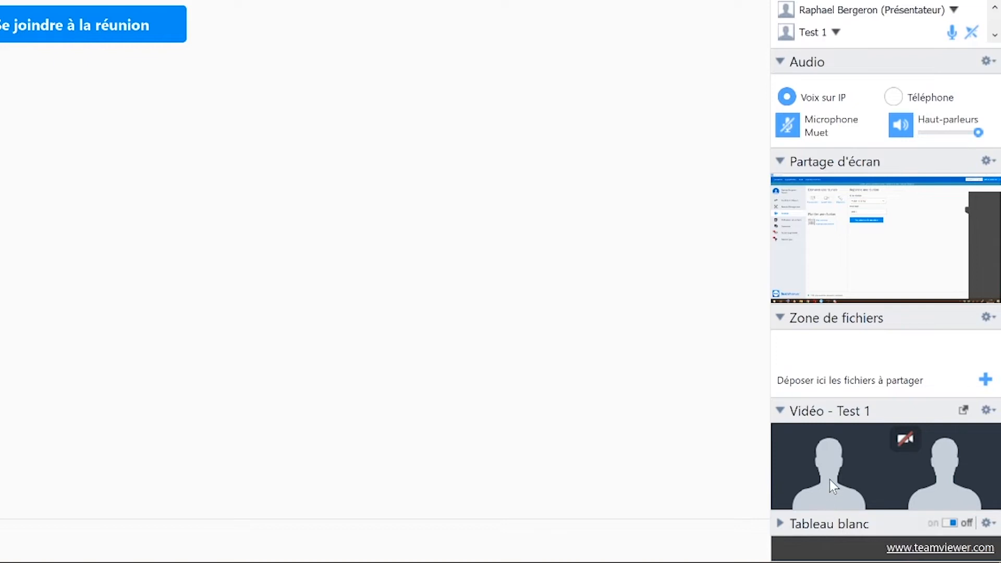
{"action": "left_click", "coordinate": [781, 524]}
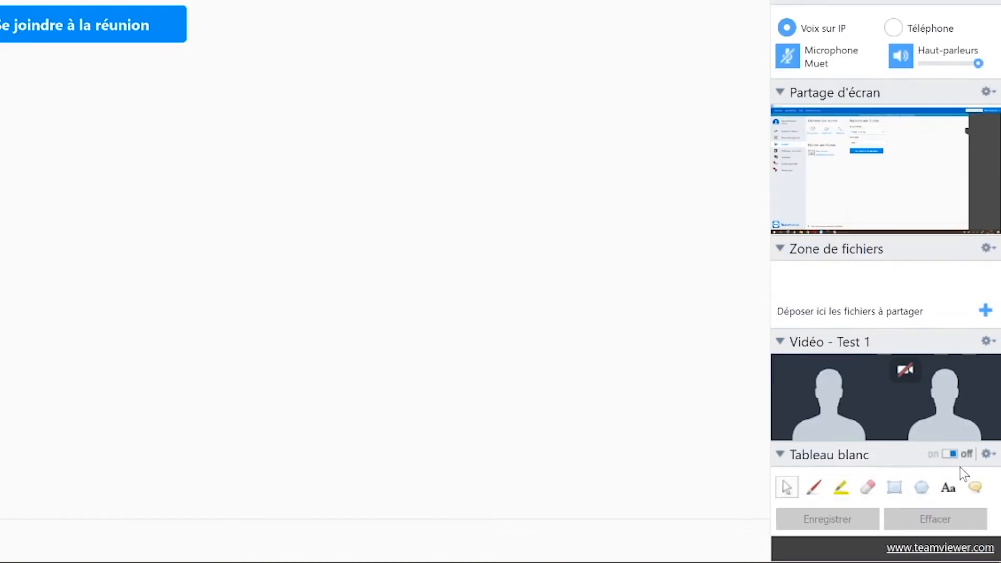
{"action": "left_click", "coordinate": [950, 454]}
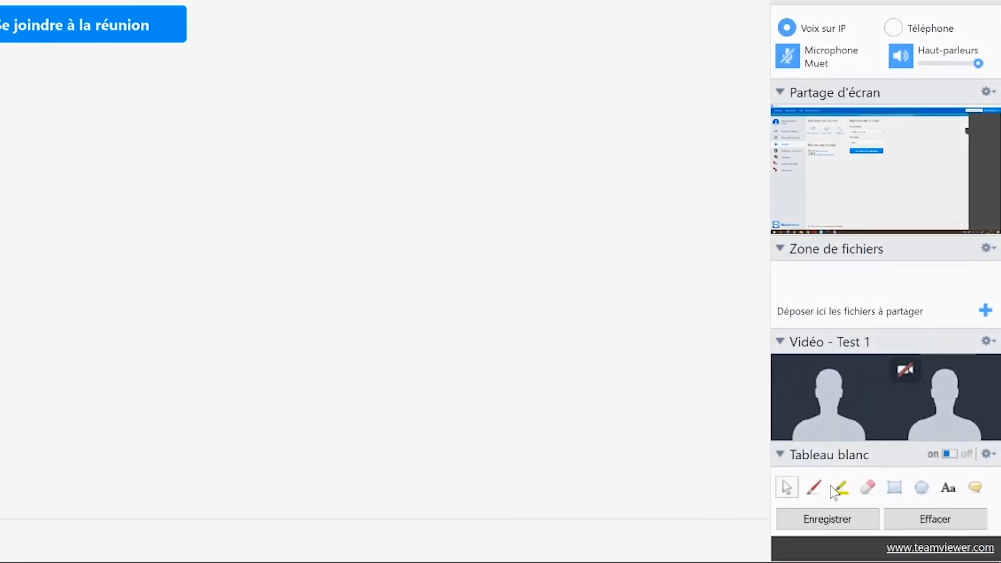
{"action": "left_click", "coordinate": [808, 491]}
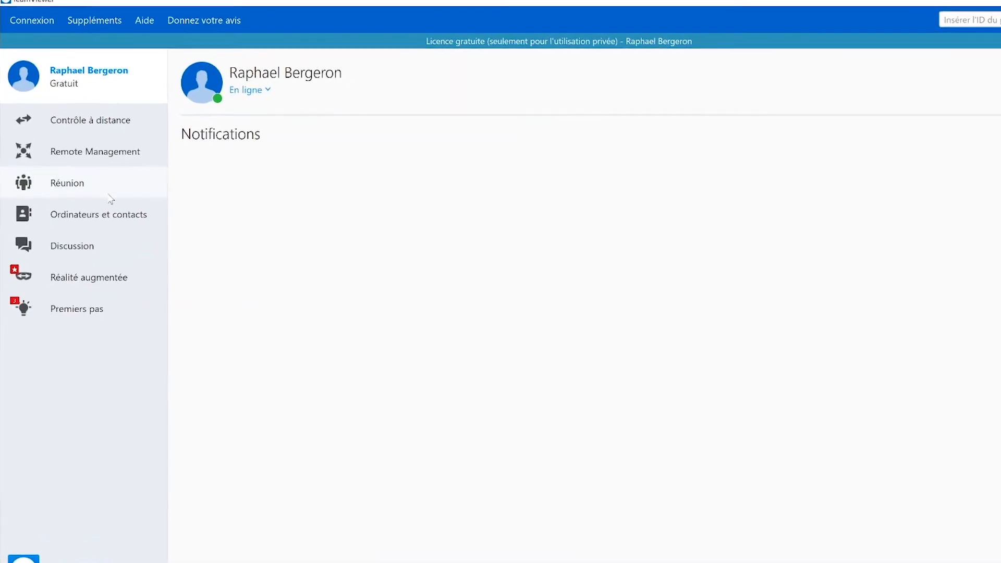
Start a video call meeting, dismiss the camera warning, and try the call's screen sharing option.
{"action": "left_click", "coordinate": [123, 191]}
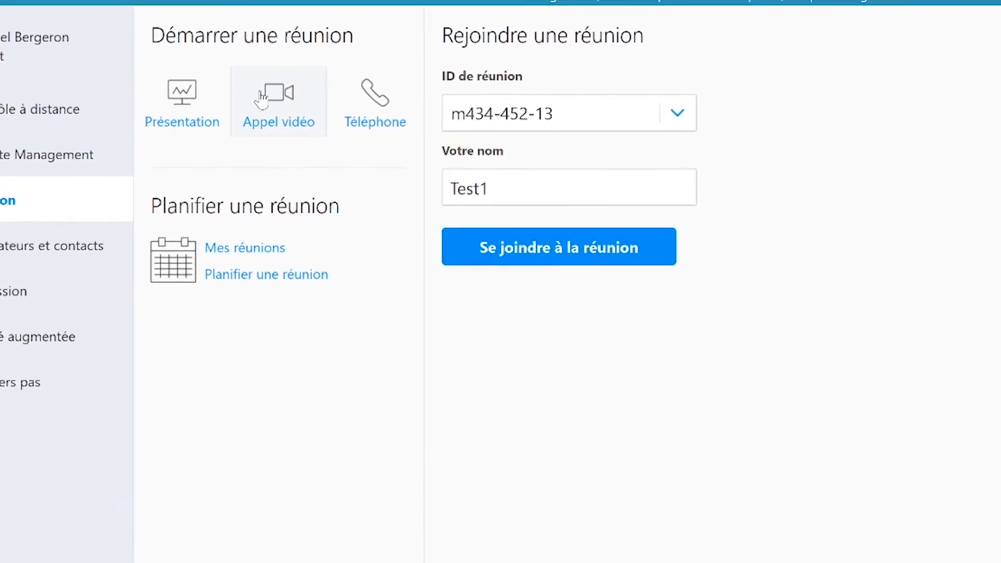
{"action": "left_click", "coordinate": [261, 98]}
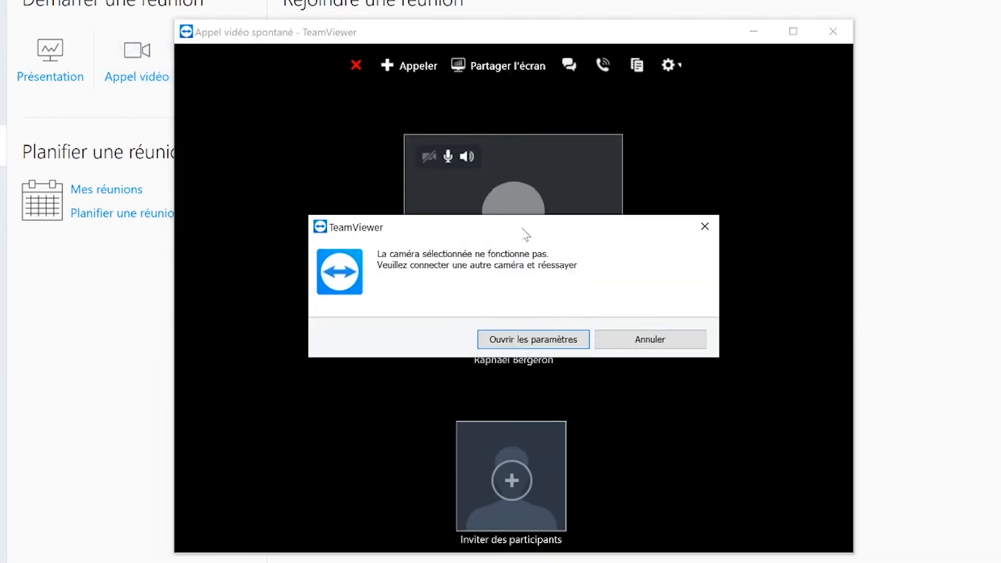
{"action": "left_click", "coordinate": [705, 226]}
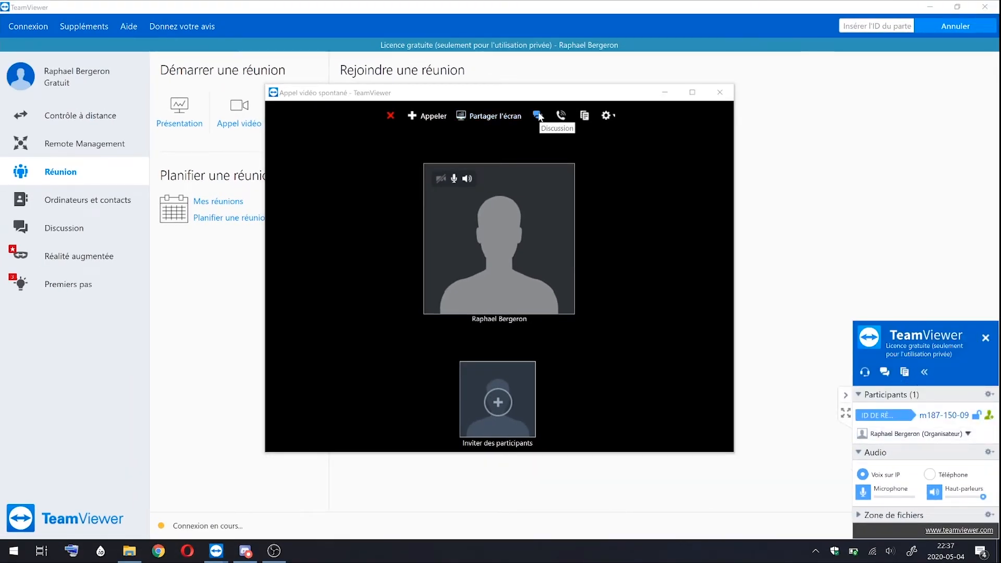
{"action": "left_click", "coordinate": [475, 115]}
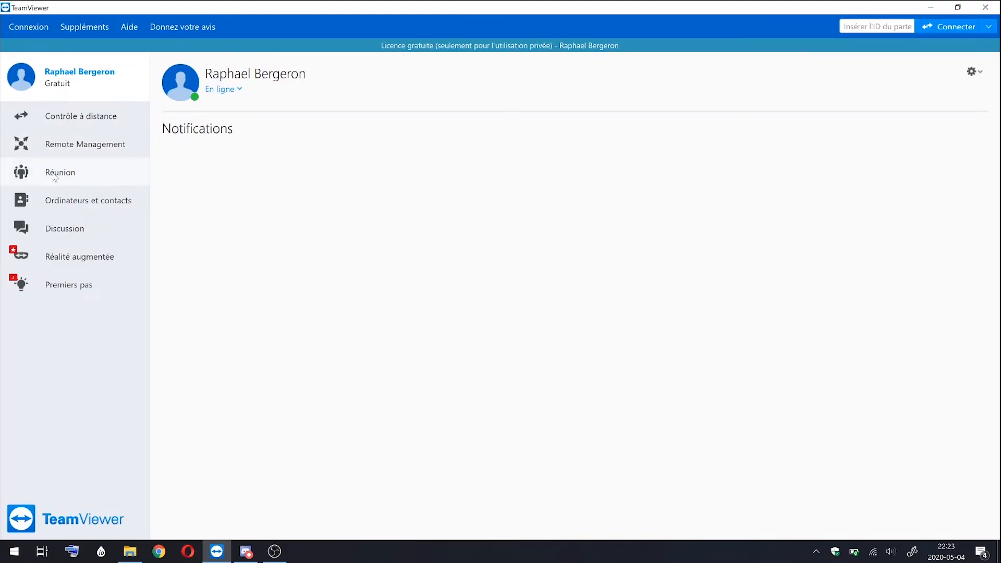
Replace the meeting ID in the Rejoindre une réunion form and join that meeting.
{"action": "left_click", "coordinate": [113, 174]}
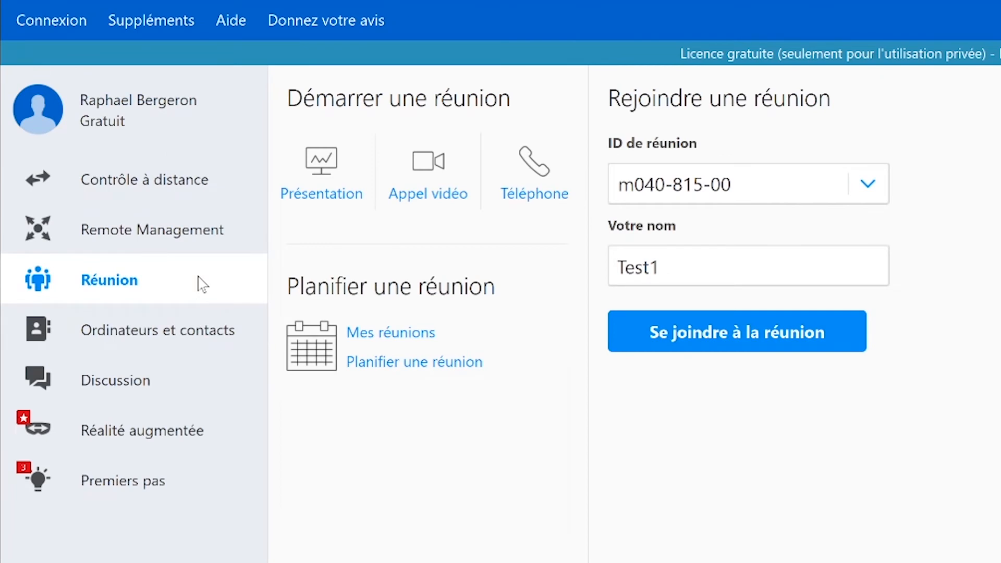
{"action": "left_click", "coordinate": [730, 186]}
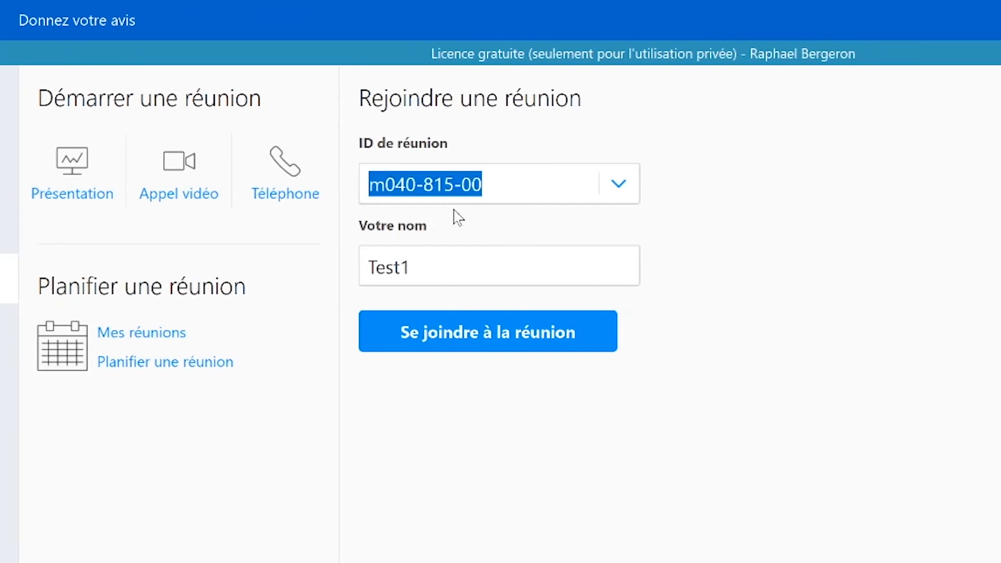
{"action": "left_click_drag", "start_coordinate": [485, 185], "coordinate": [367, 185]}
{"action": "key", "text": "ctrl+x"}
{"action": "key", "text": "ctrl+z"}
{"action": "type", "text": "m434-452-13"}
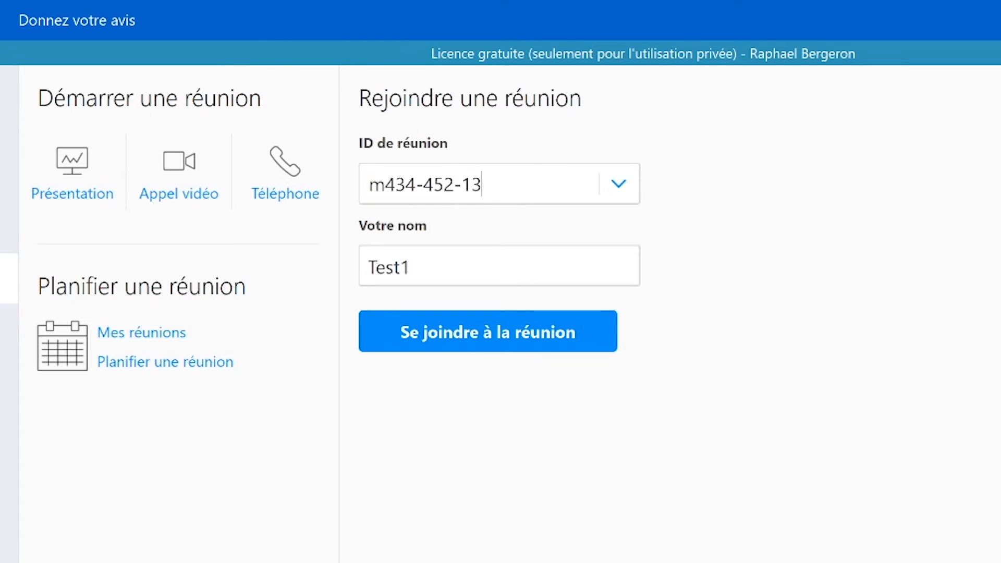
{"action": "left_click", "coordinate": [463, 348]}
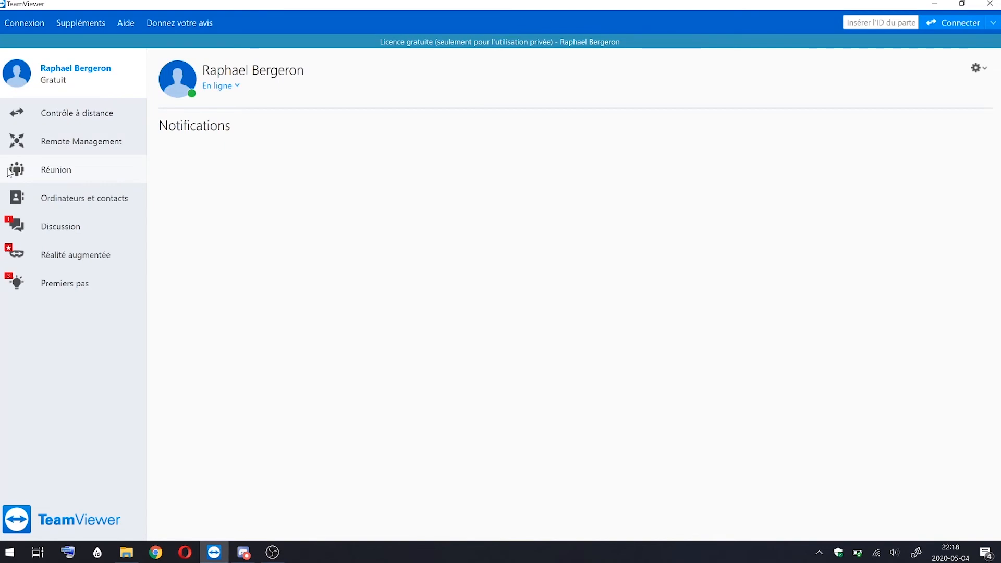
Open the list of planned meetings and select the existing entry Nouvelle réunion.
{"action": "left_click", "coordinate": [53, 177]}
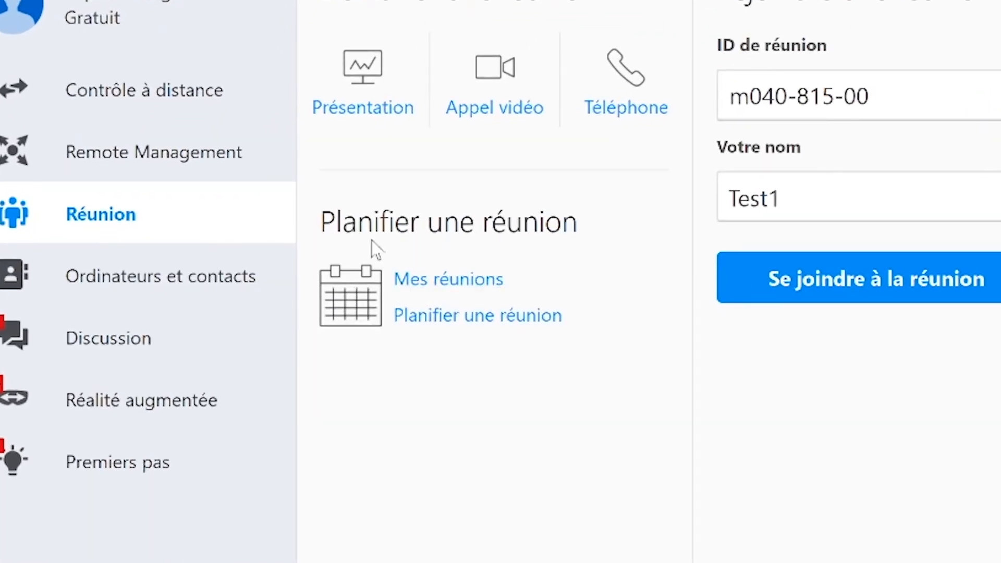
{"action": "left_click", "coordinate": [447, 282]}
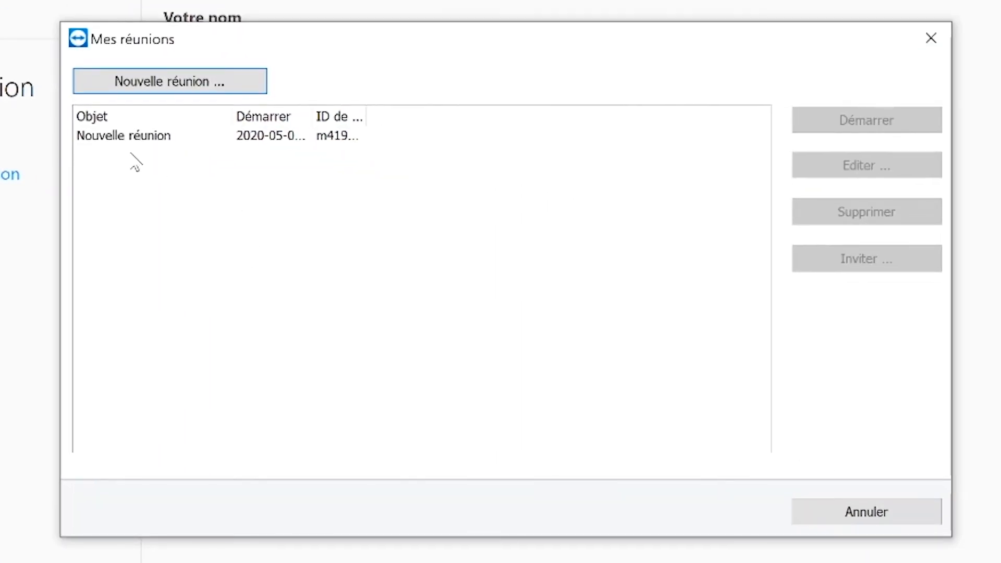
{"action": "left_click", "coordinate": [122, 138]}
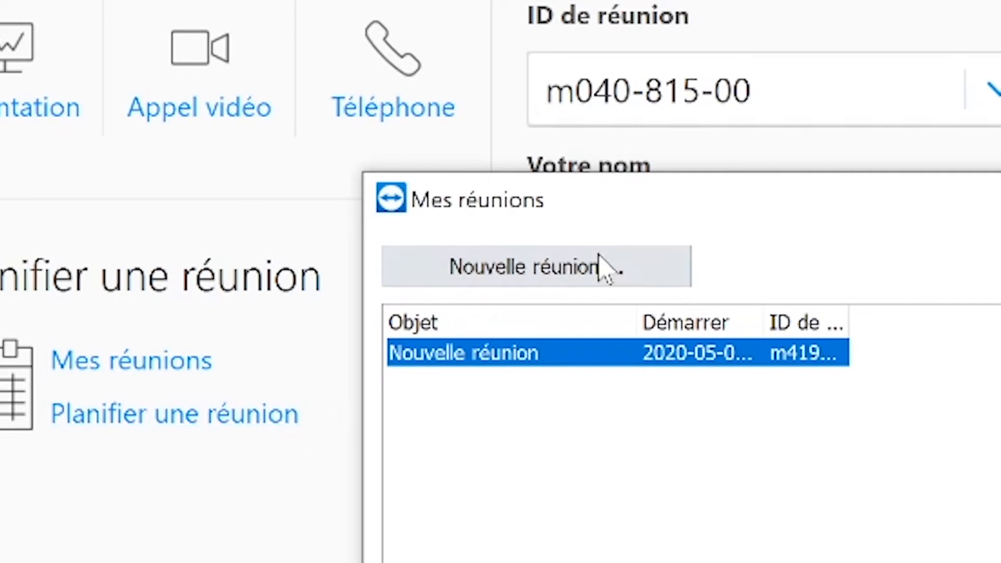
Create a new planned meeting with the subject test1 and the start date 2020-05-05.
{"action": "left_click", "coordinate": [569, 264]}
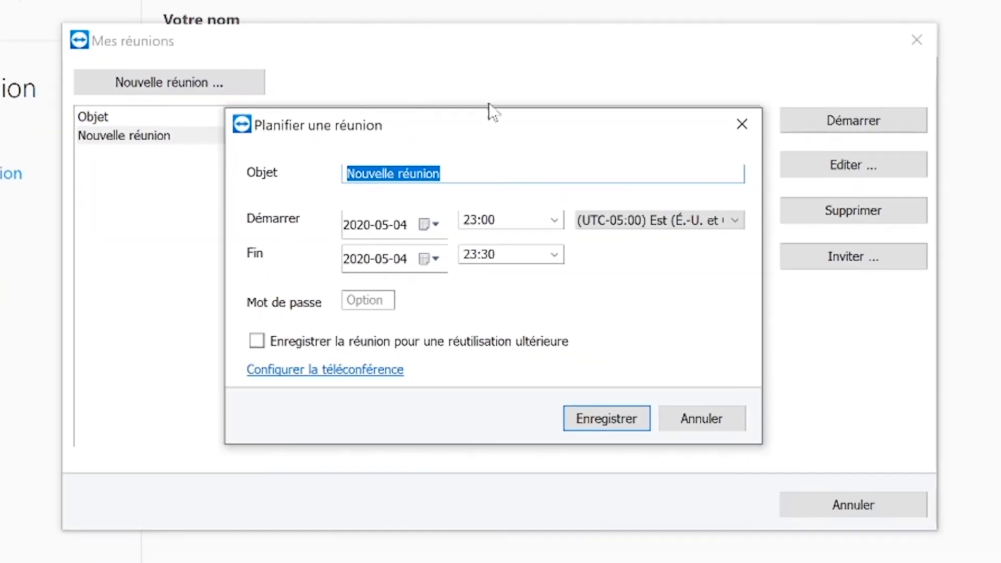
{"action": "type", "text": "test1"}
{"action": "left_click", "coordinate": [367, 224]}
{"action": "left_click", "coordinate": [429, 224]}
{"action": "left_click", "coordinate": [308, 318]}
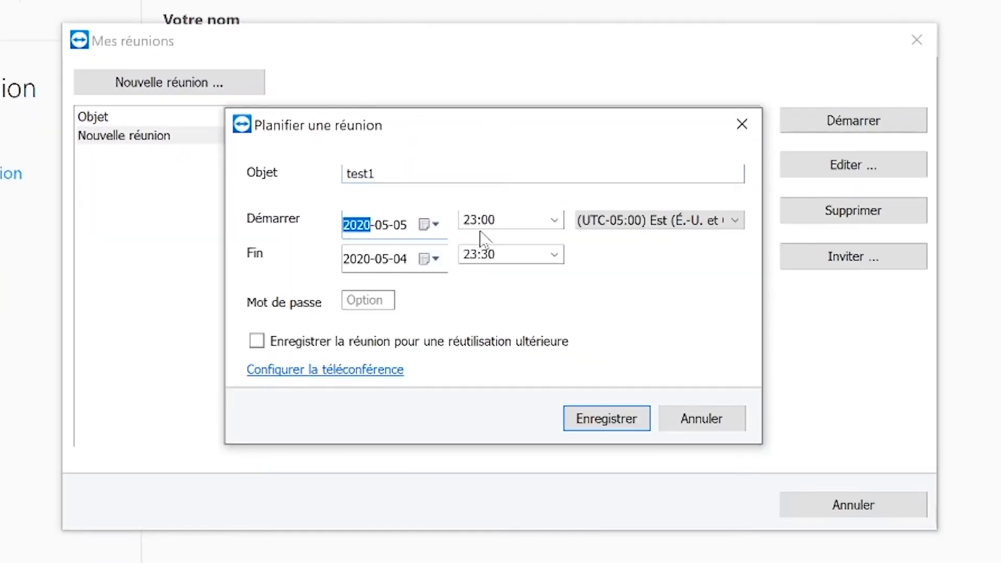
Set the meeting to run from 11:30 to 12:00 with end date 2020-05-05, enter the meeting password, save it, and dismiss the invitation message.
{"action": "left_click", "coordinate": [554, 219]}
{"action": "left_click", "coordinate": [531, 311]}
{"action": "left_click", "coordinate": [444, 259]}
{"action": "left_click", "coordinate": [306, 351]}
{"action": "left_click", "coordinate": [368, 300]}
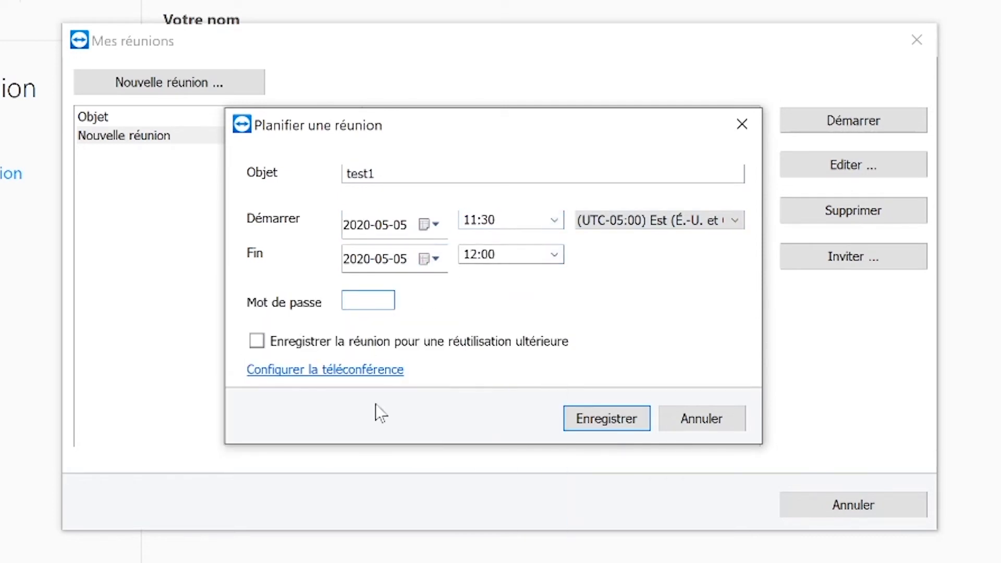
{"action": "type", "text": "1234"}
{"action": "left_click", "coordinate": [606, 418]}
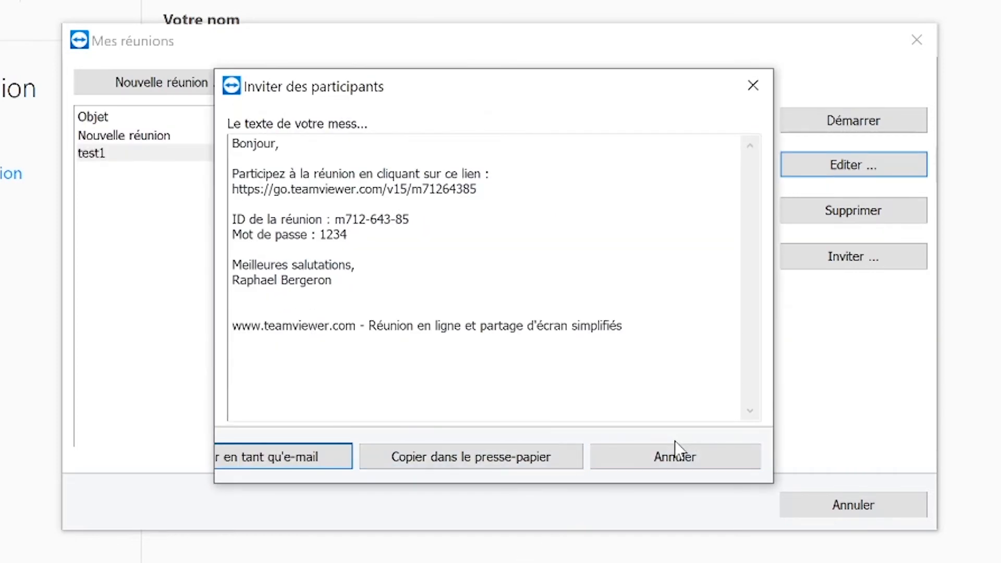
{"action": "left_click", "coordinate": [639, 466]}
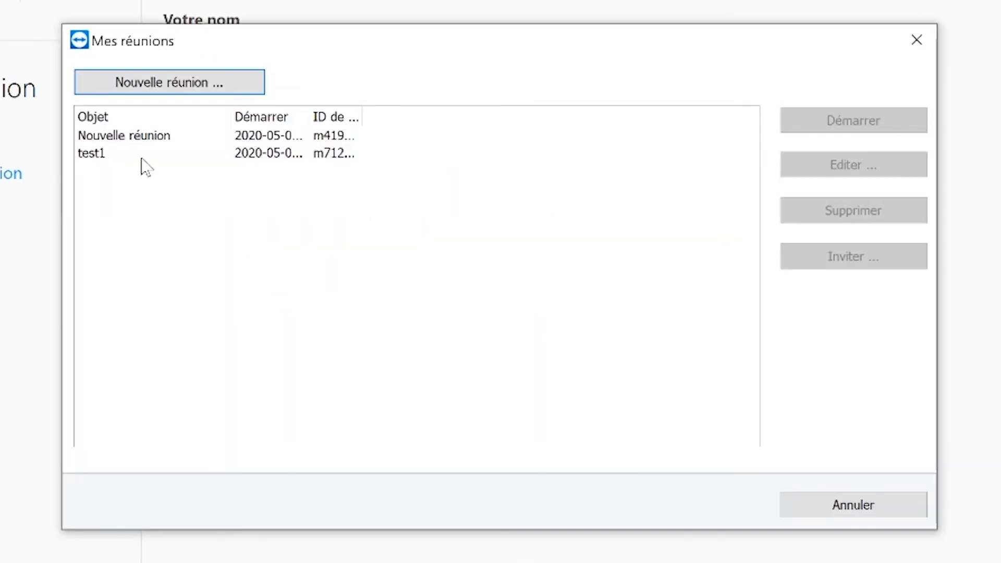
Open the planned meeting Nouvelle réunion for editing, review its settings, and leave without saving.
{"action": "left_click", "coordinate": [259, 135]}
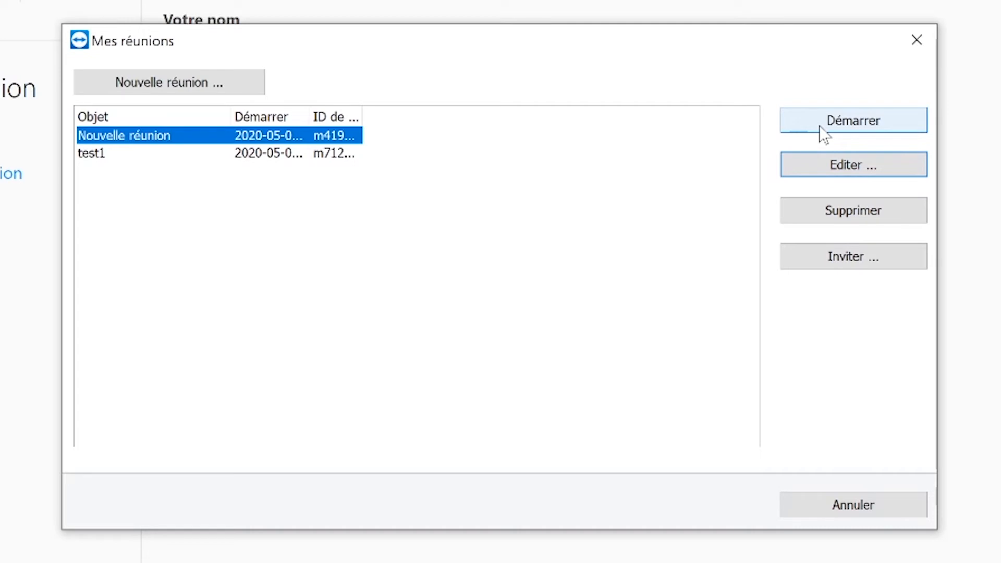
{"action": "left_click", "coordinate": [799, 156]}
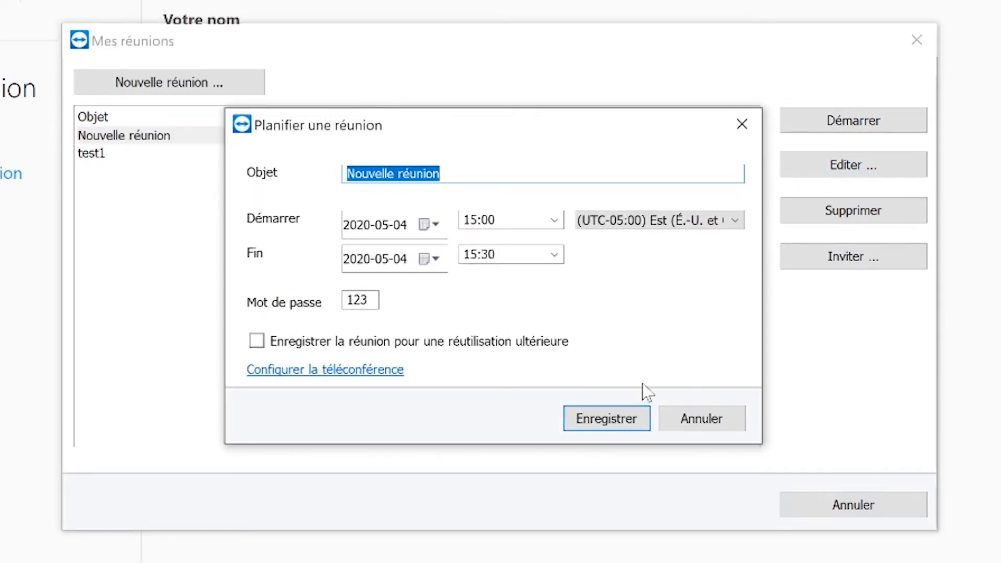
{"action": "left_click", "coordinate": [674, 426]}
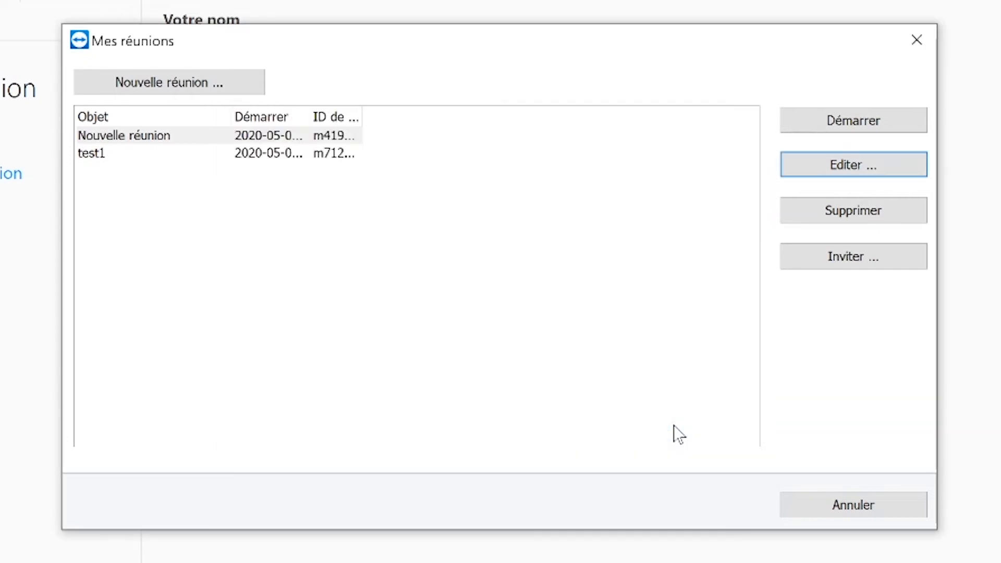
Delete the planned meeting test1 and copy the invitation for Nouvelle réunion to the clipboard.
{"action": "left_click", "coordinate": [307, 154]}
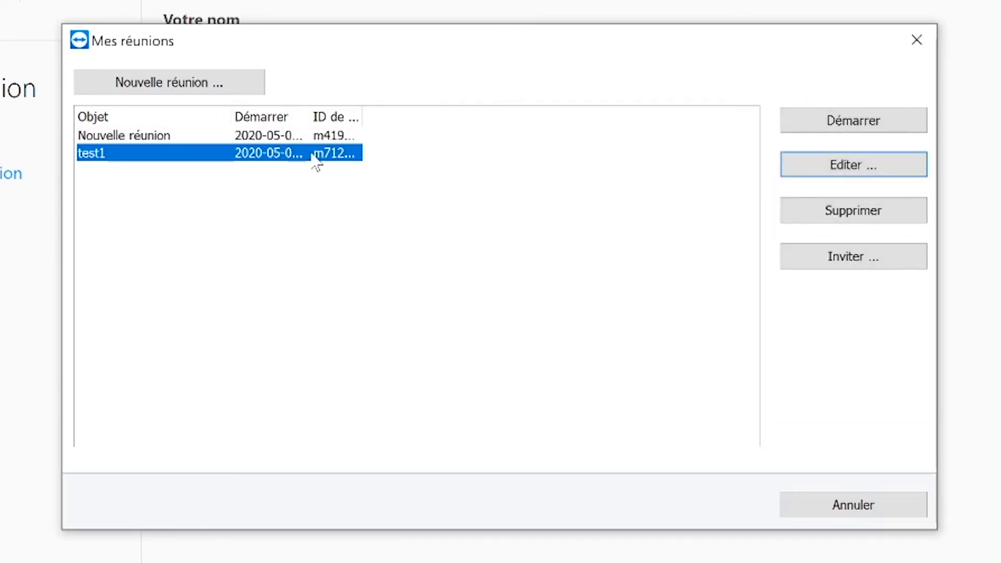
{"action": "left_click", "coordinate": [843, 211]}
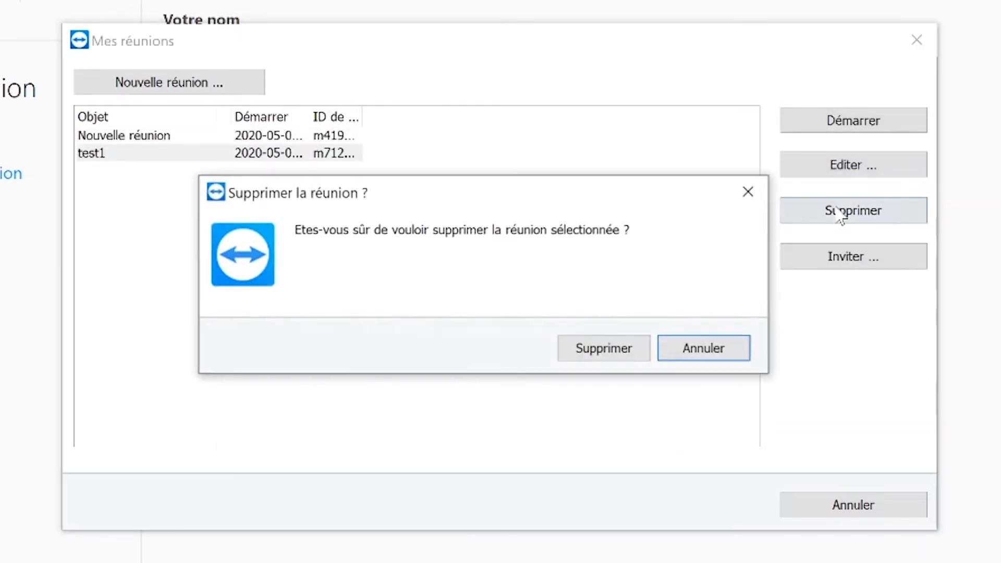
{"action": "left_click", "coordinate": [587, 346]}
{"action": "left_click", "coordinate": [800, 260]}
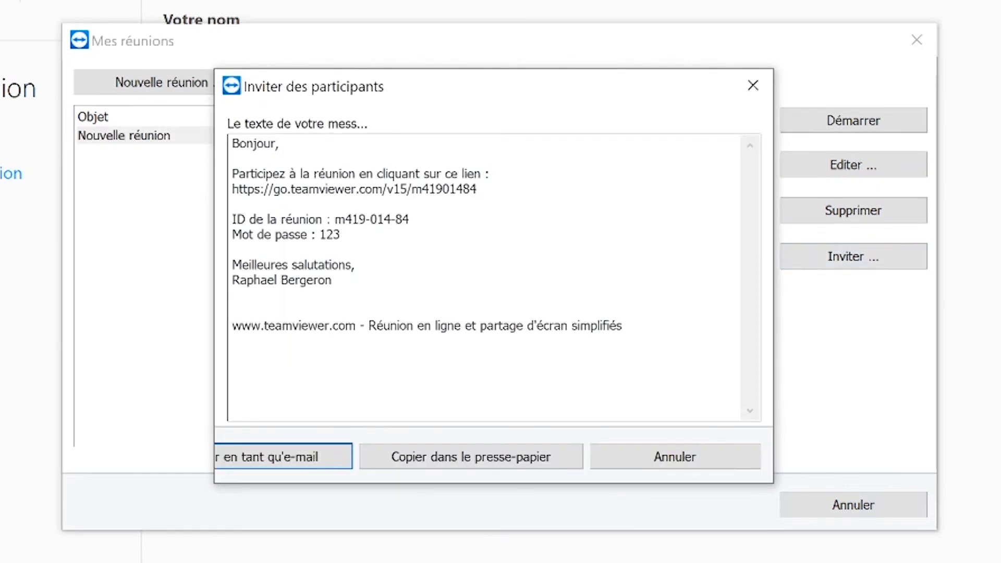
{"action": "left_click", "coordinate": [480, 465]}
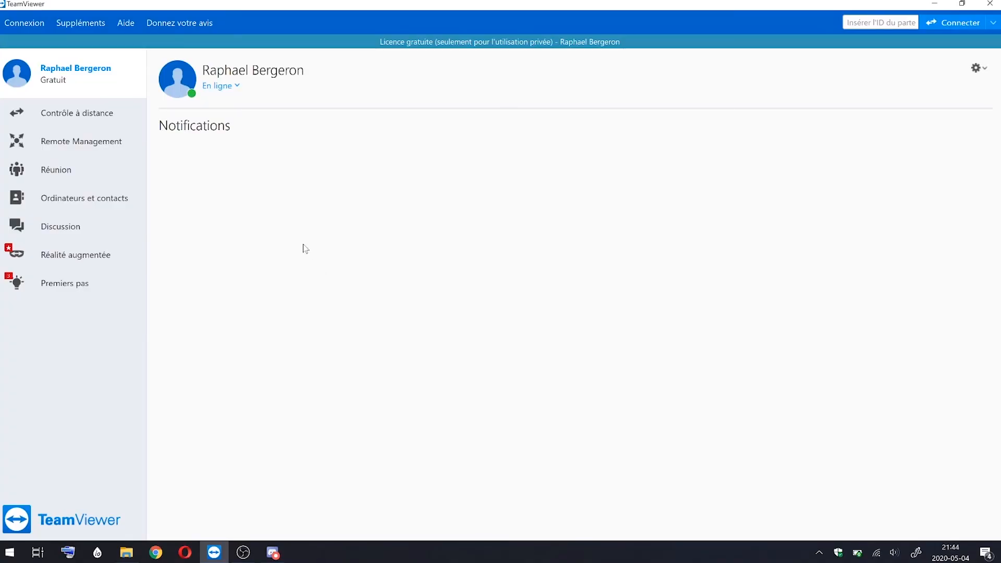
Fill in a new contact with the name Bonjour and the group test, and cancel without adding it.
{"action": "left_click", "coordinate": [80, 204]}
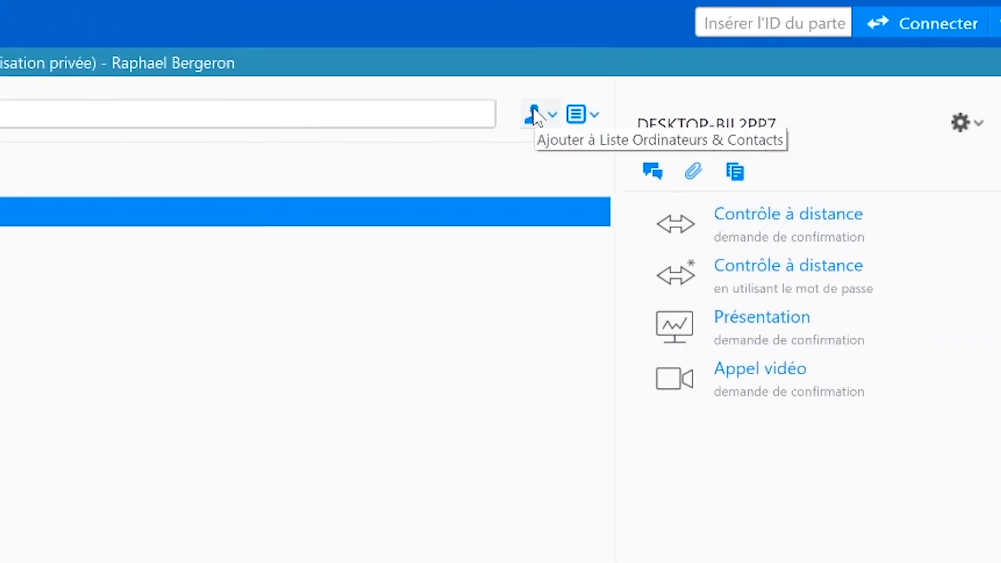
{"action": "left_click", "coordinate": [535, 115]}
{"action": "left_click", "coordinate": [583, 191]}
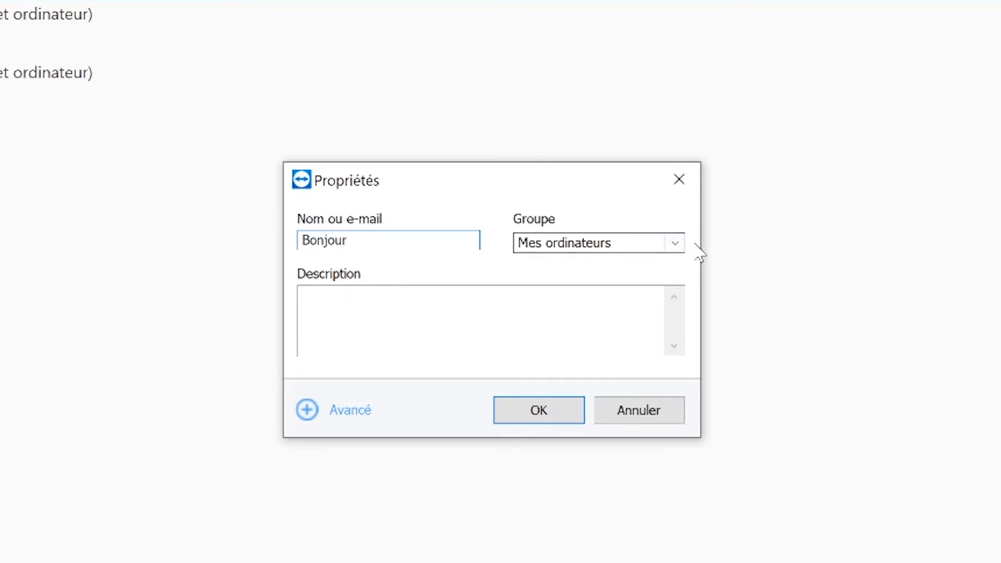
{"action": "left_click", "coordinate": [675, 243]}
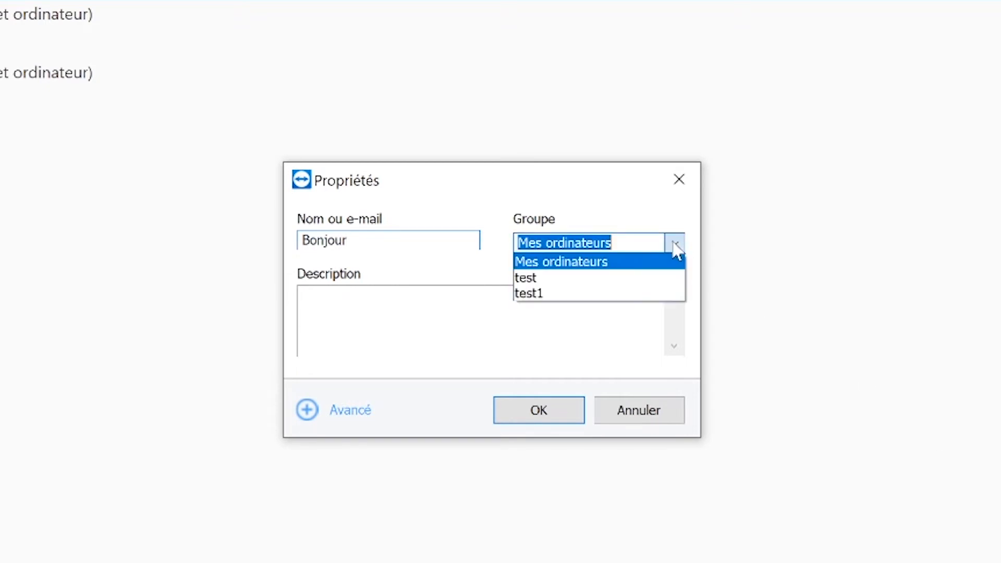
{"action": "left_click", "coordinate": [586, 282]}
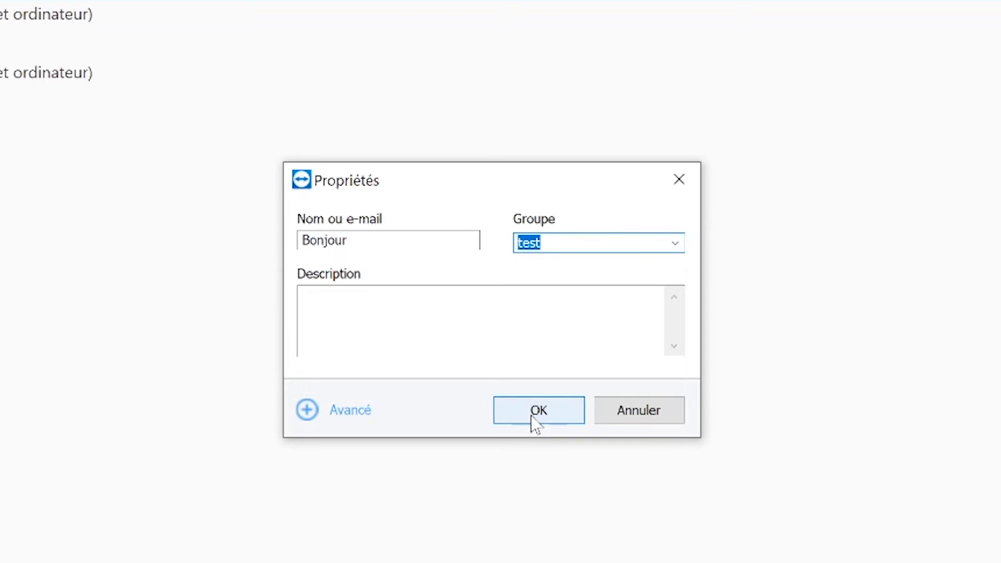
{"action": "left_click", "coordinate": [651, 419]}
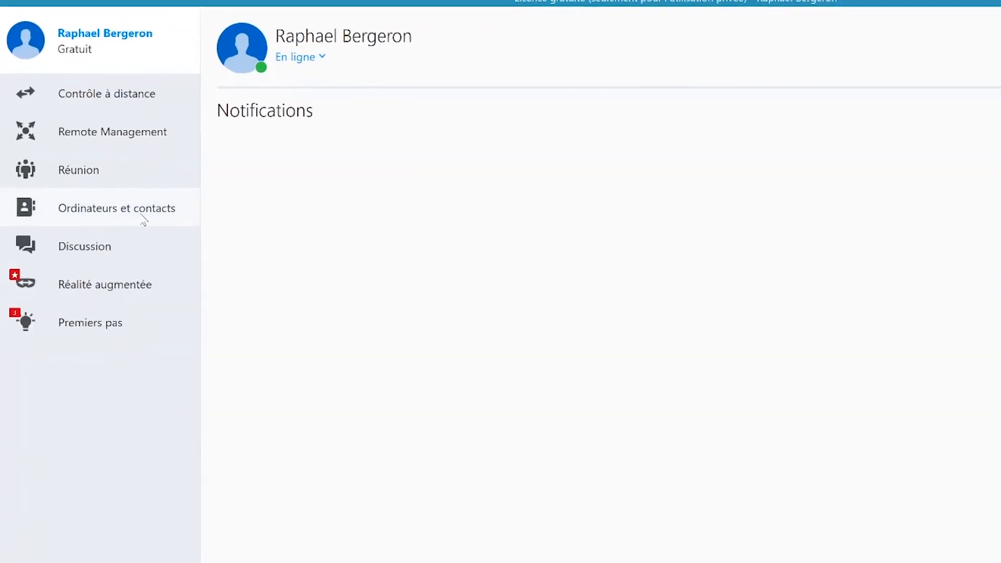
Open the form for adding a remote computer to the contacts list and highlight this computer's ID in the remote control view.
{"action": "left_click", "coordinate": [112, 211]}
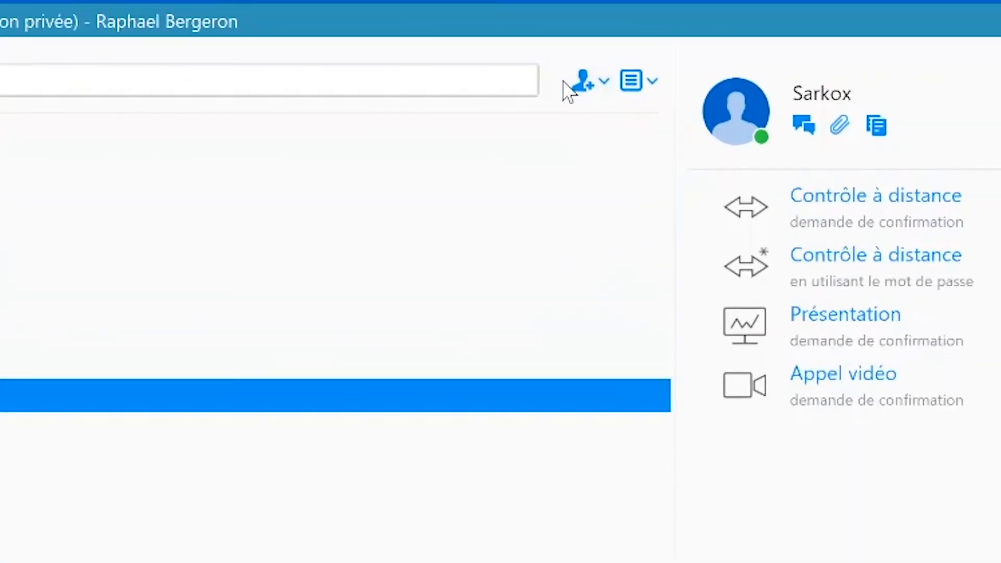
{"action": "left_click", "coordinate": [587, 91]}
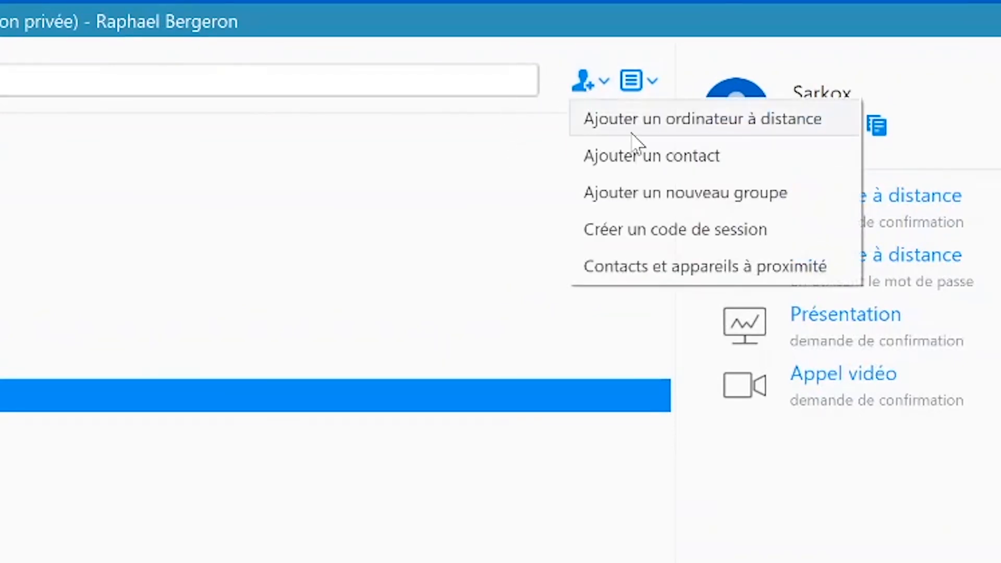
{"action": "left_click", "coordinate": [655, 131]}
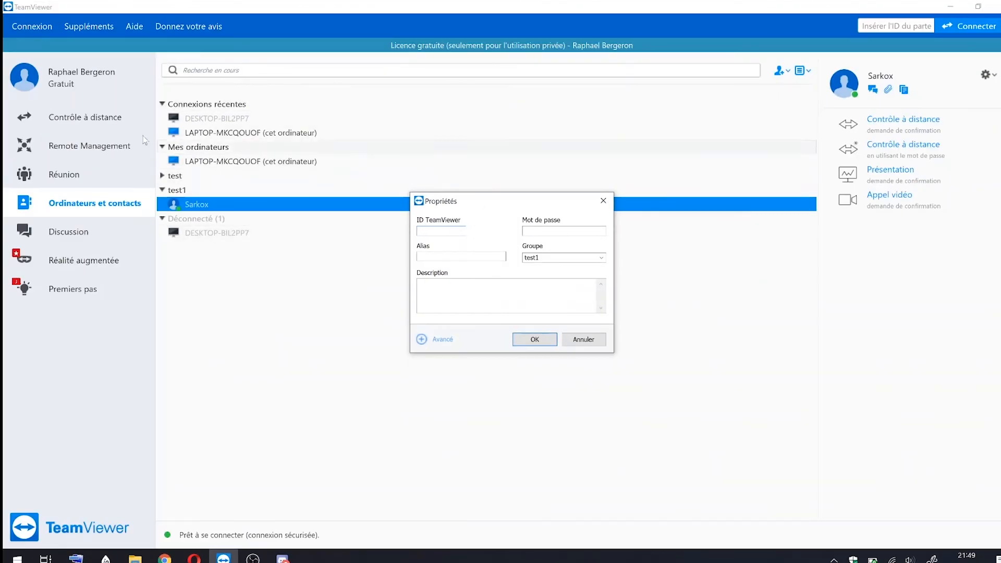
{"action": "left_click", "coordinate": [112, 117]}
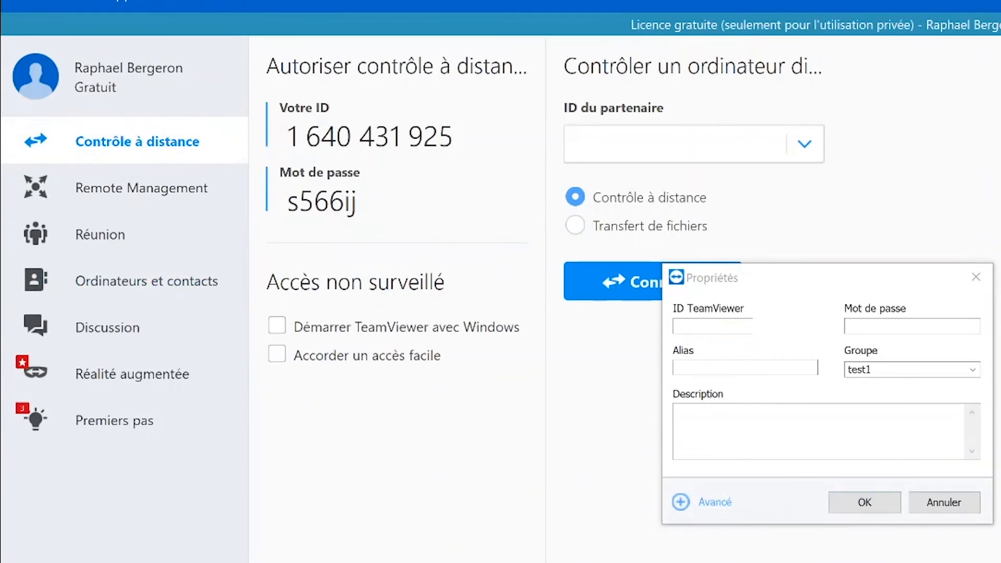
{"action": "left_click_drag", "start_coordinate": [286, 137], "coordinate": [439, 137]}
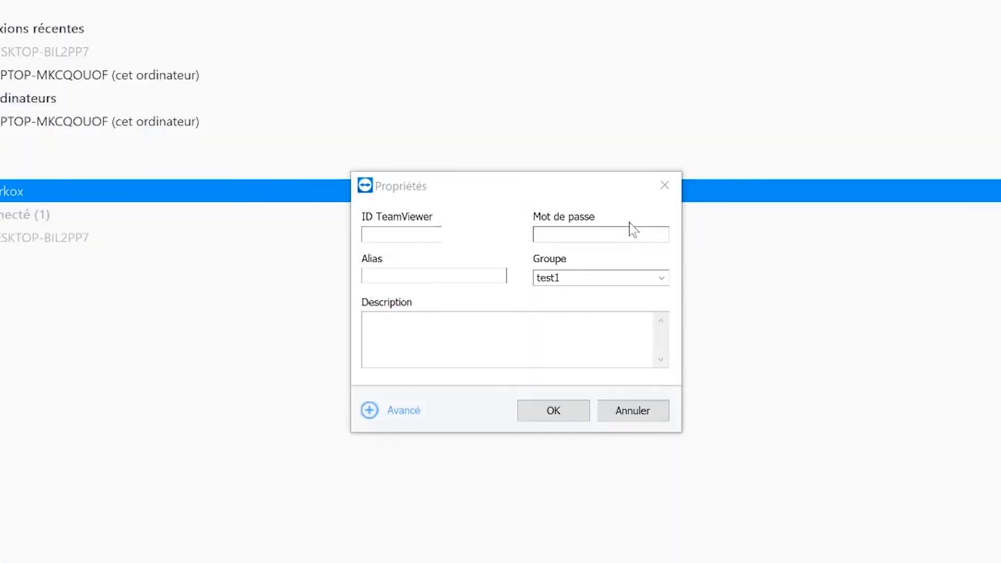
Review the password and alias fields of the remote computer form alongside the listed computers, and cancel without adding one.
{"action": "left_click", "coordinate": [627, 232]}
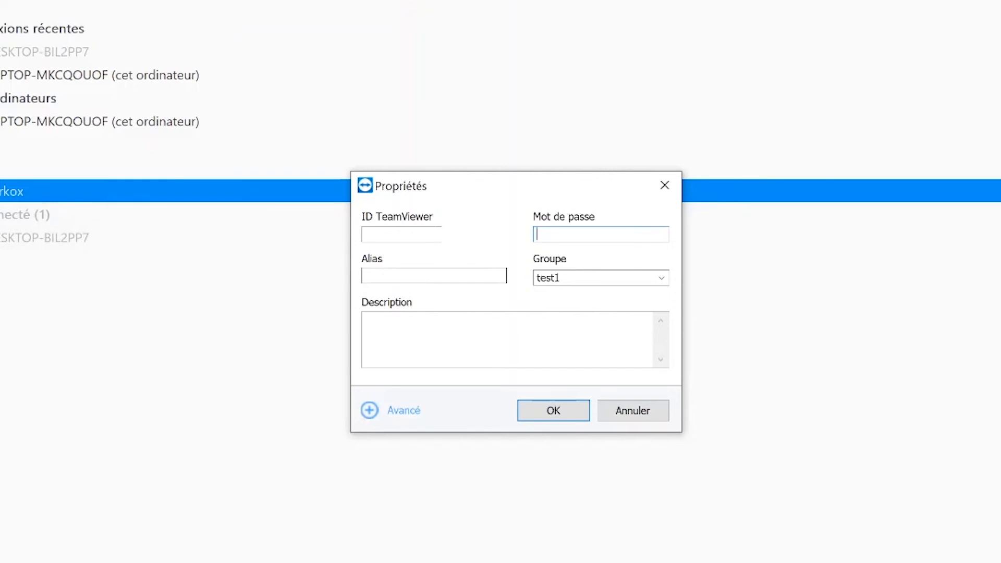
{"action": "left_click", "coordinate": [184, 124]}
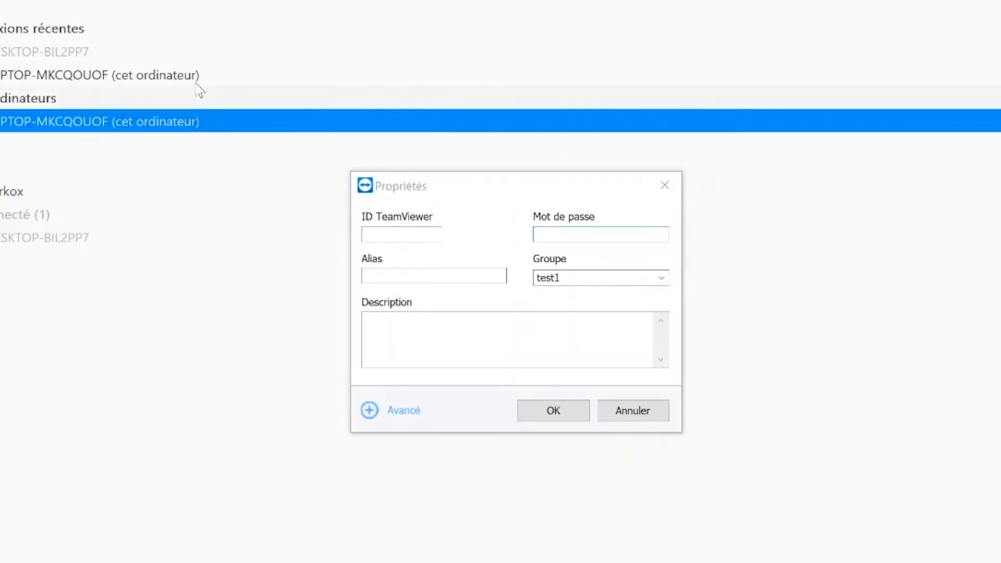
{"action": "left_click", "coordinate": [223, 50]}
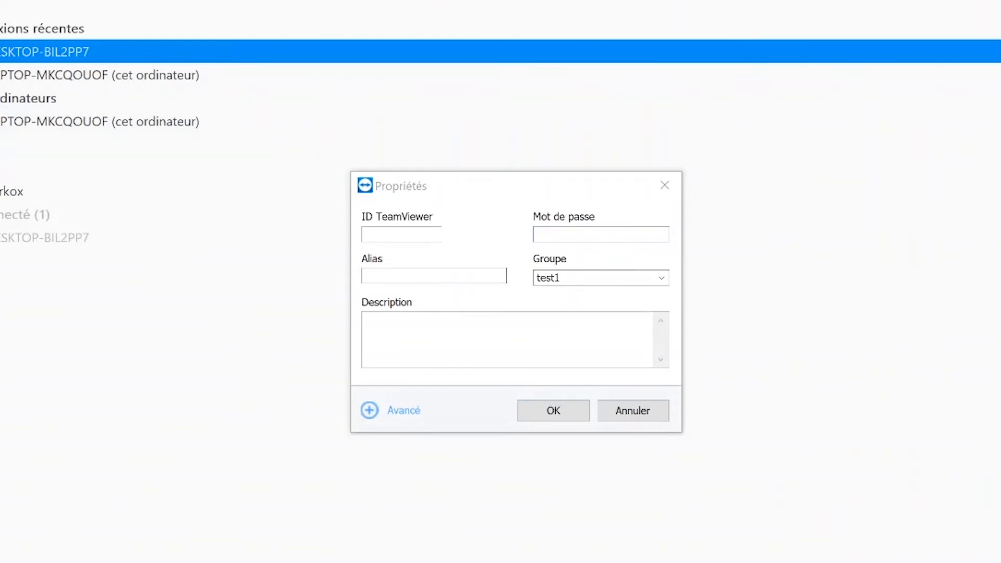
{"action": "left_click", "coordinate": [397, 275]}
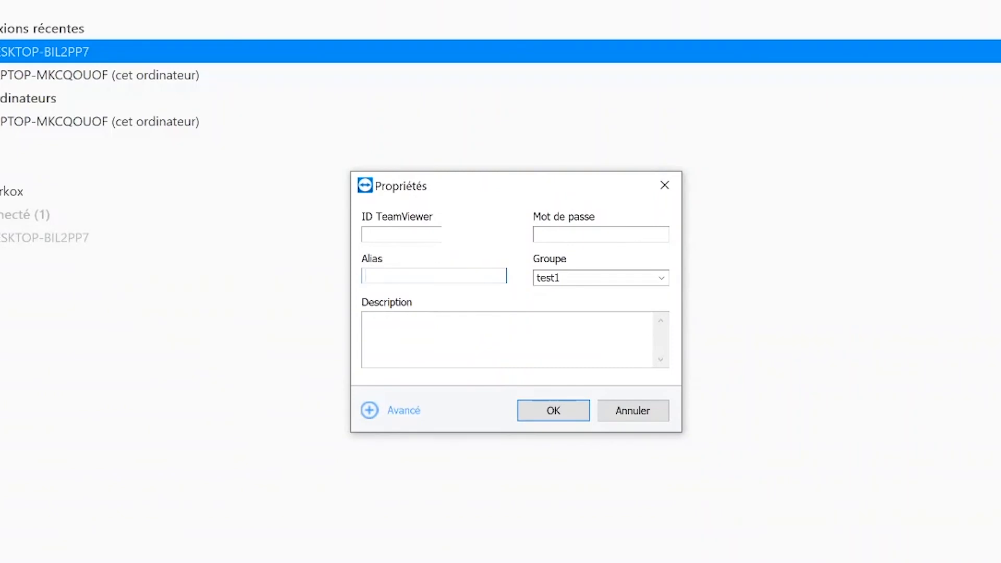
{"action": "left_click", "coordinate": [636, 411]}
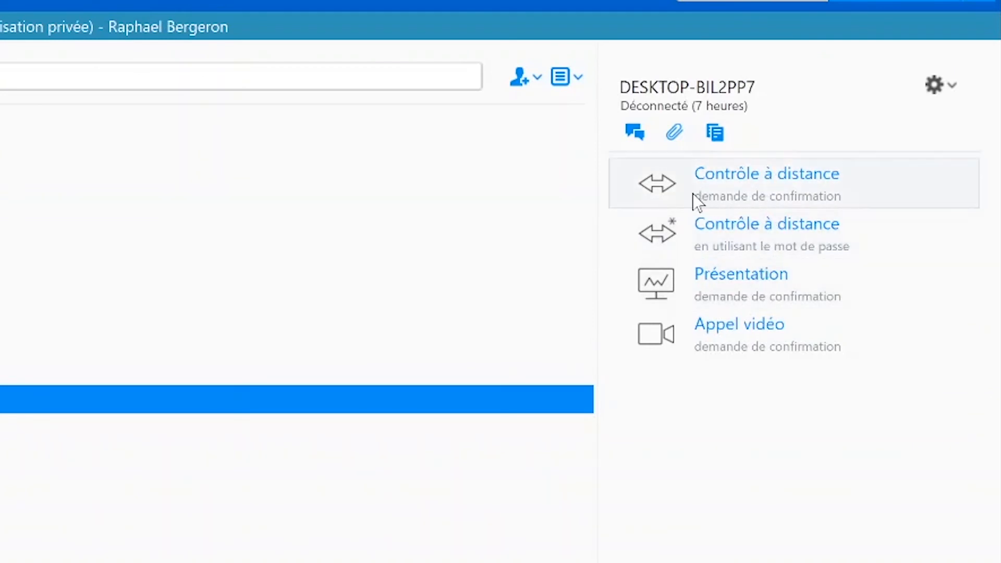
Try to start a remote control session with confirmation on DESKTOP-BIL2PP7 and dismiss the message.
{"action": "left_click", "coordinate": [835, 206]}
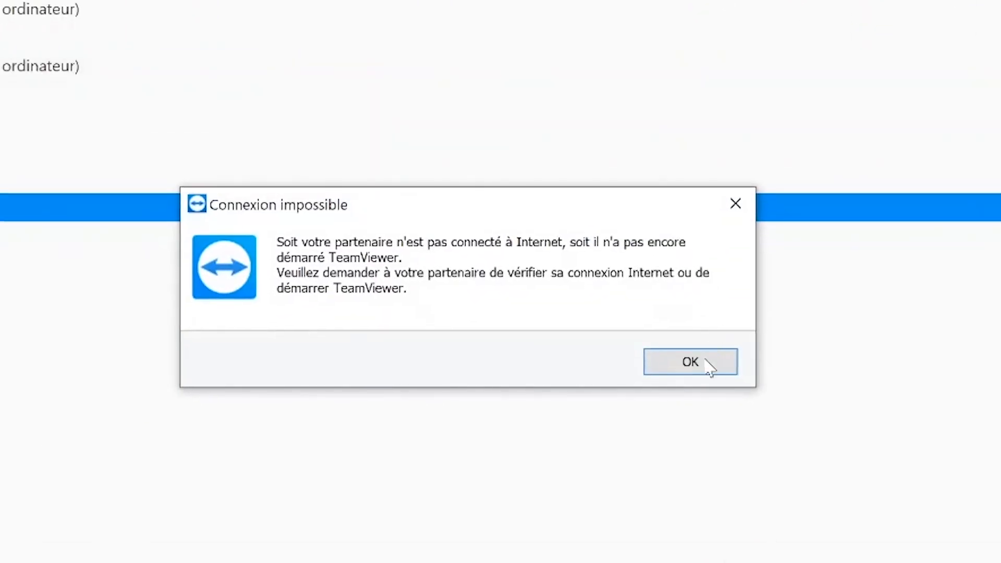
{"action": "left_click", "coordinate": [709, 365]}
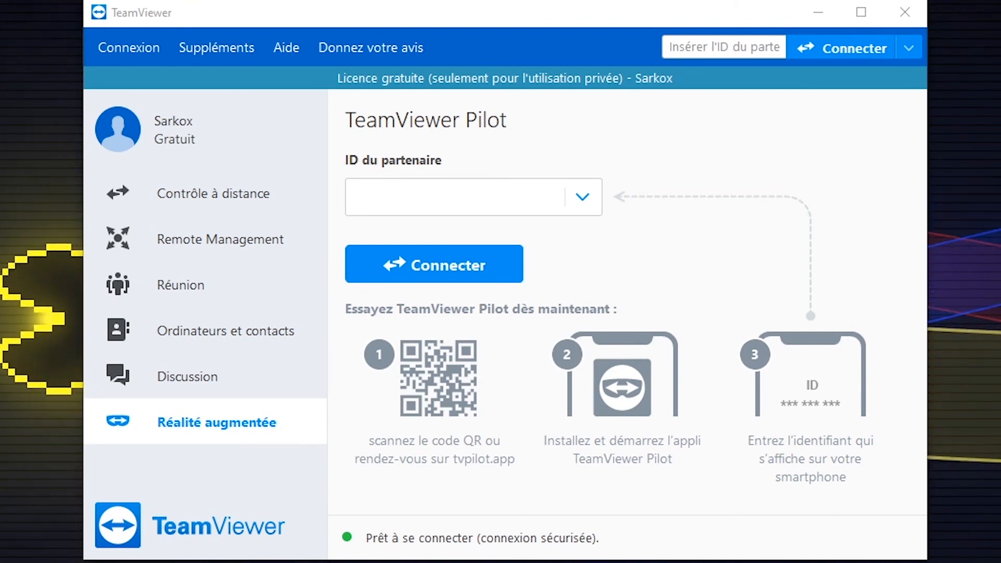
Enter the phone's partner ID for TeamViewer Pilot in the augmented reality section and start the connection.
{"action": "left_click", "coordinate": [396, 199]}
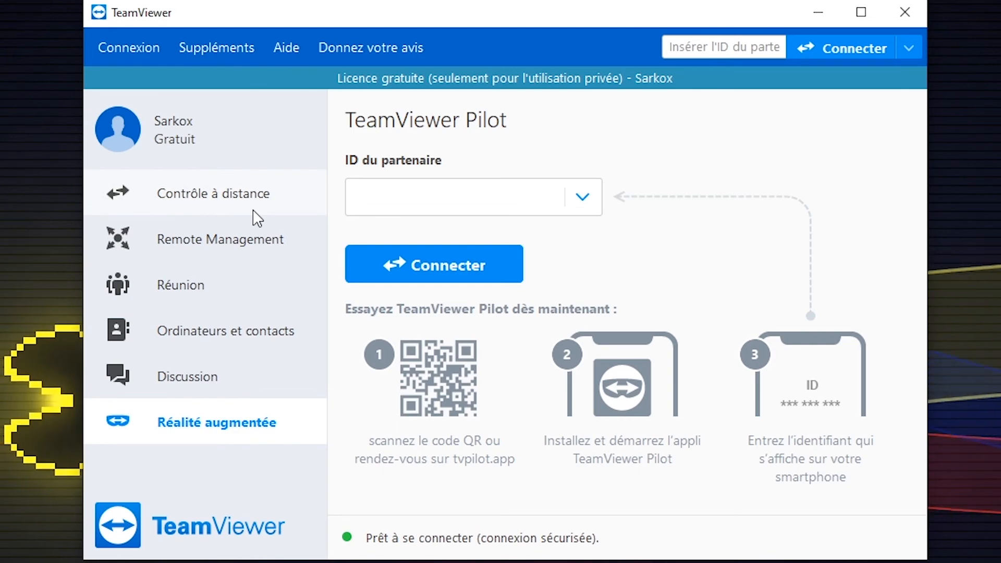
{"action": "left_click", "coordinate": [190, 431]}
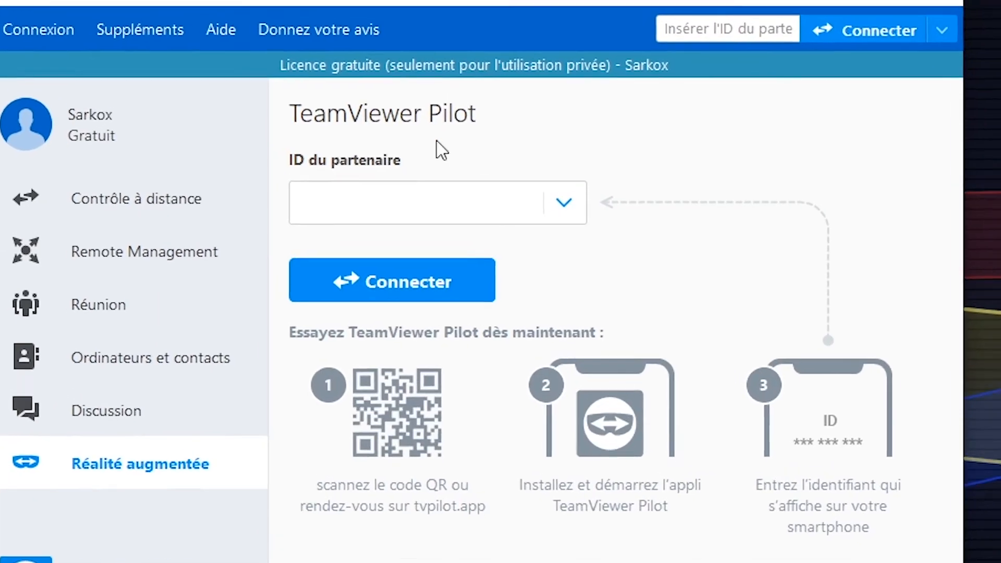
{"action": "type", "text": "1643166"}
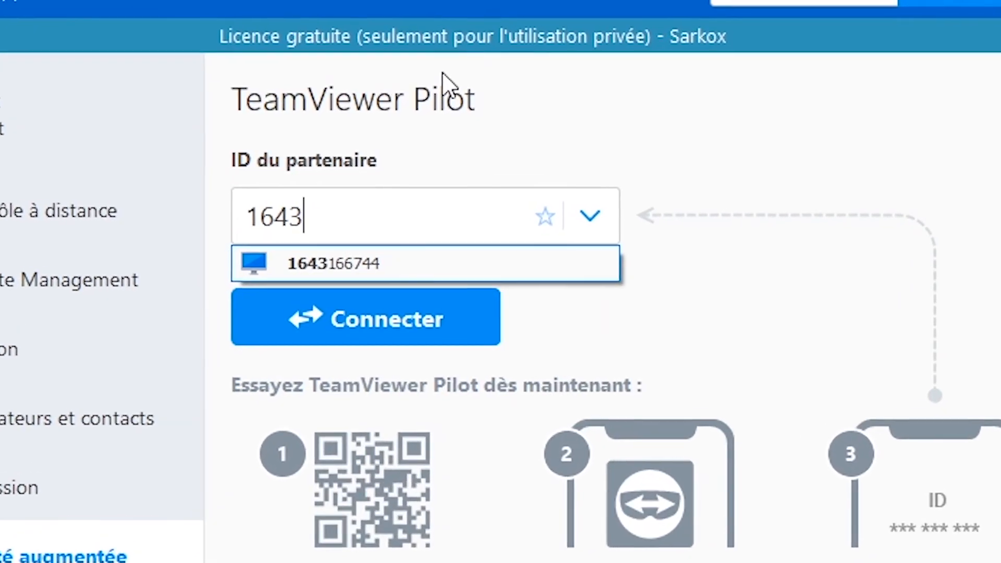
{"action": "type", "text": "744"}
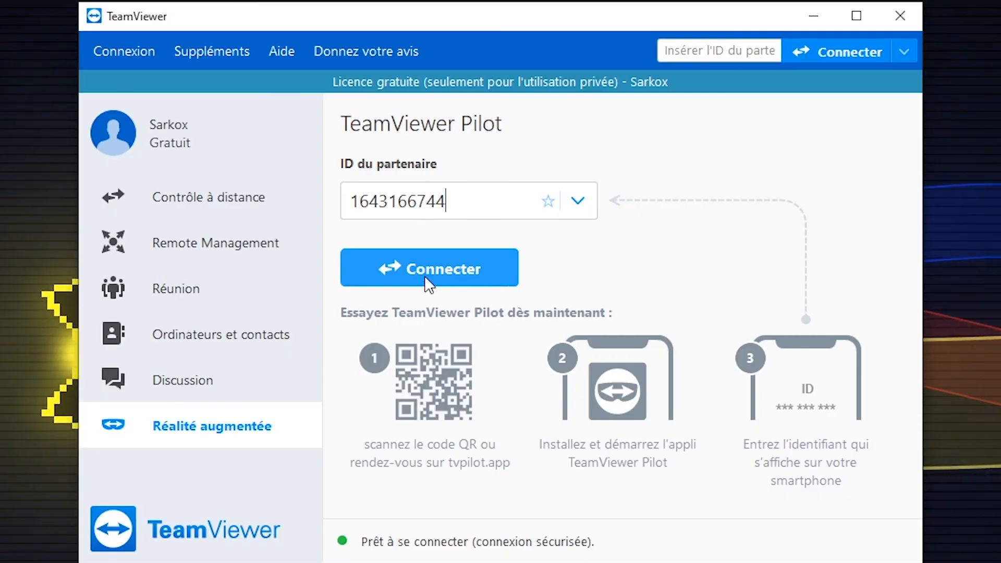
{"action": "left_click", "coordinate": [363, 341]}
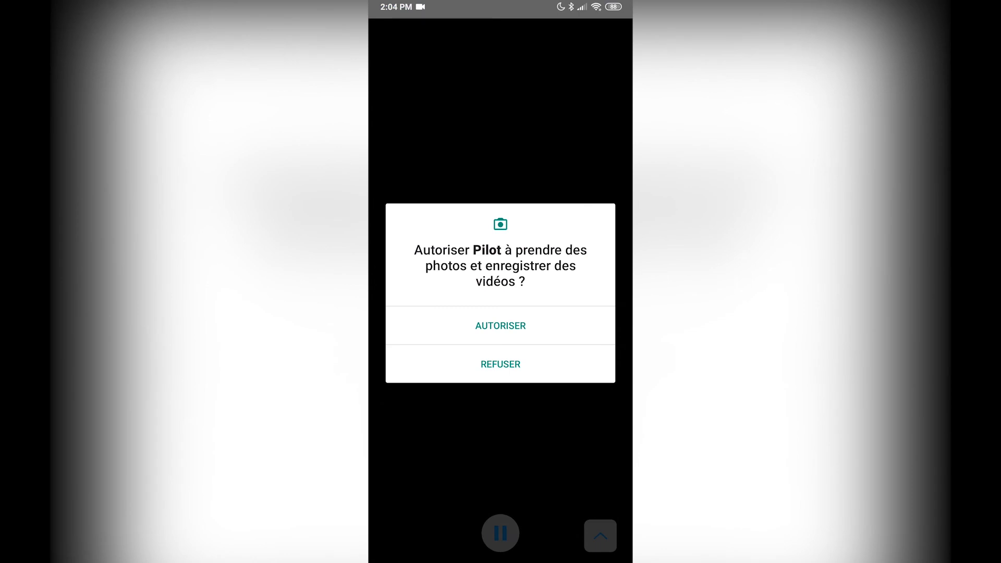
Allow Pilot on the phone to take photos, record videos and record audio.
{"action": "left_click", "coordinate": [500, 326]}
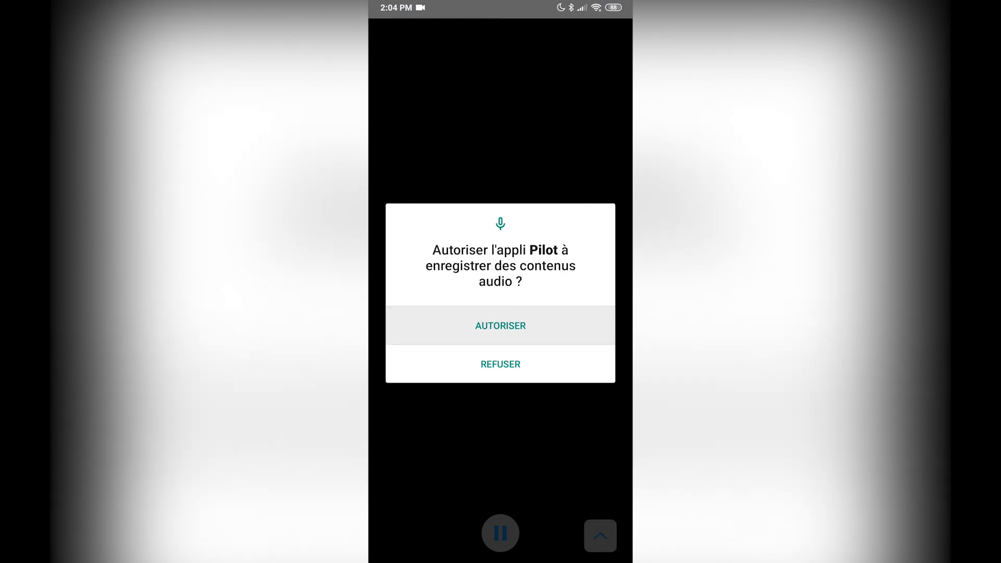
{"action": "left_click", "coordinate": [500, 325]}
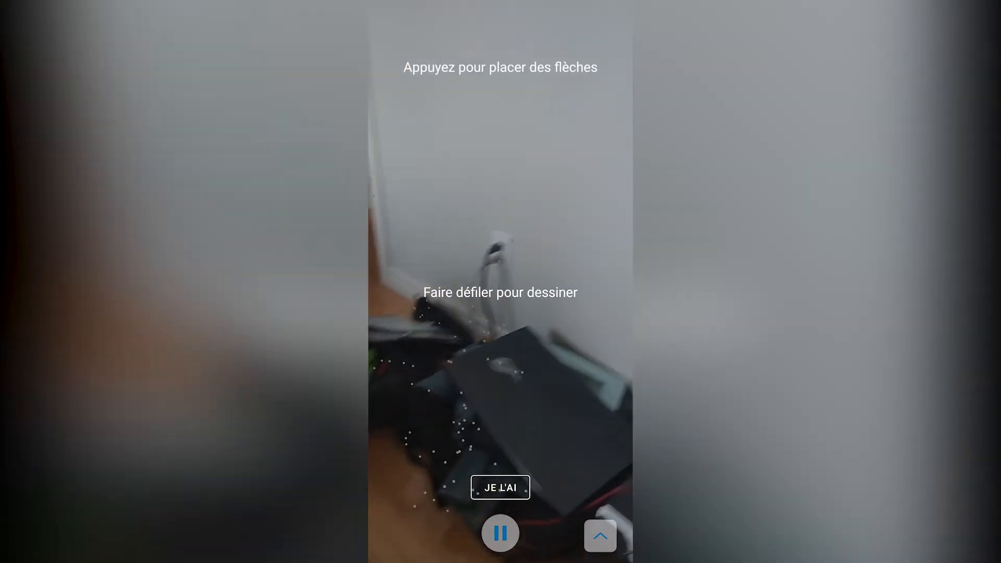
{"action": "left_click", "coordinate": [503, 179]}
{"action": "mouse_move", "coordinate": [467, 415]}
{"action": "left_mouse_down"}
{"action": "mouse_move", "coordinate": [519, 425]}
{"action": "mouse_move", "coordinate": [514, 339]}
{"action": "mouse_move", "coordinate": [468, 353]}
{"action": "left_mouse_up"}
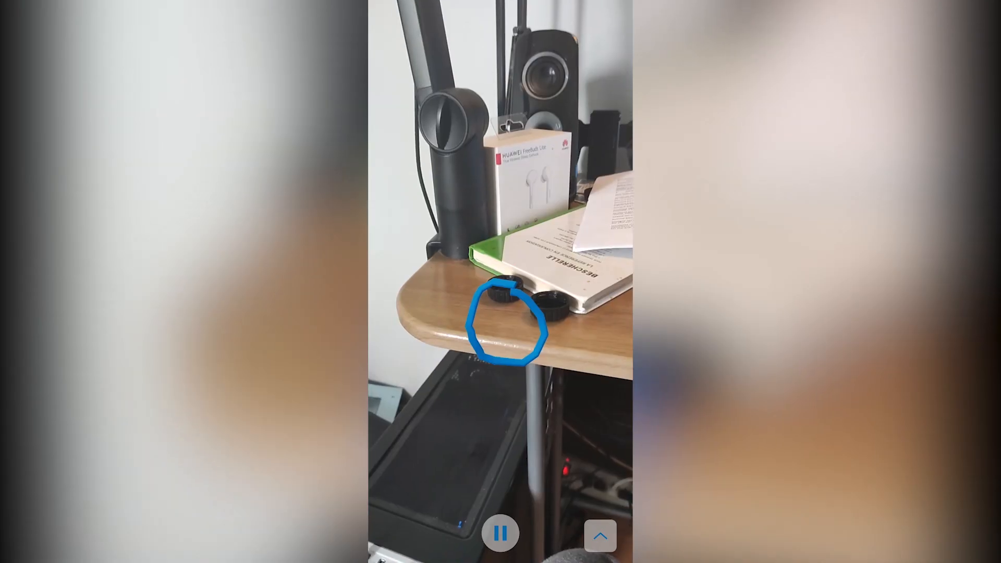
Pause the phone's camera view, draw freehand marks over the desk corner and place arrow markers beside them.
{"action": "left_click", "coordinate": [500, 533]}
{"action": "left_click", "coordinate": [600, 535]}
{"action": "left_click", "coordinate": [600, 535]}
{"action": "mouse_move", "coordinate": [431, 300]}
{"action": "left_mouse_down"}
{"action": "mouse_move", "coordinate": [534, 243]}
{"action": "mouse_move", "coordinate": [516, 439]}
{"action": "mouse_move", "coordinate": [510, 305]}
{"action": "left_mouse_up"}
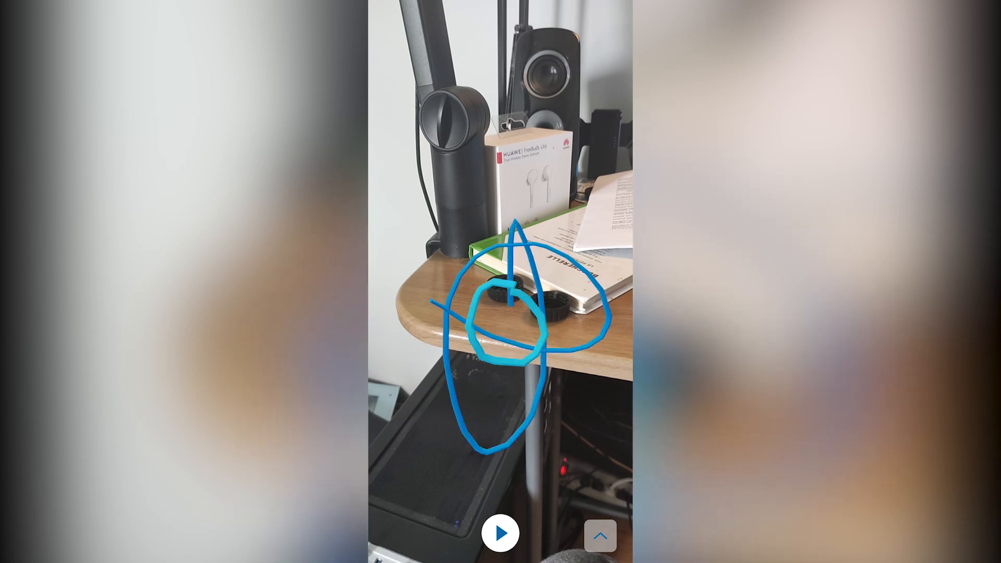
{"action": "left_click", "coordinate": [525, 206]}
{"action": "left_click", "coordinate": [467, 208]}
Delete all markers from the phone's camera view and resume the live image.
{"action": "left_click", "coordinate": [600, 536]}
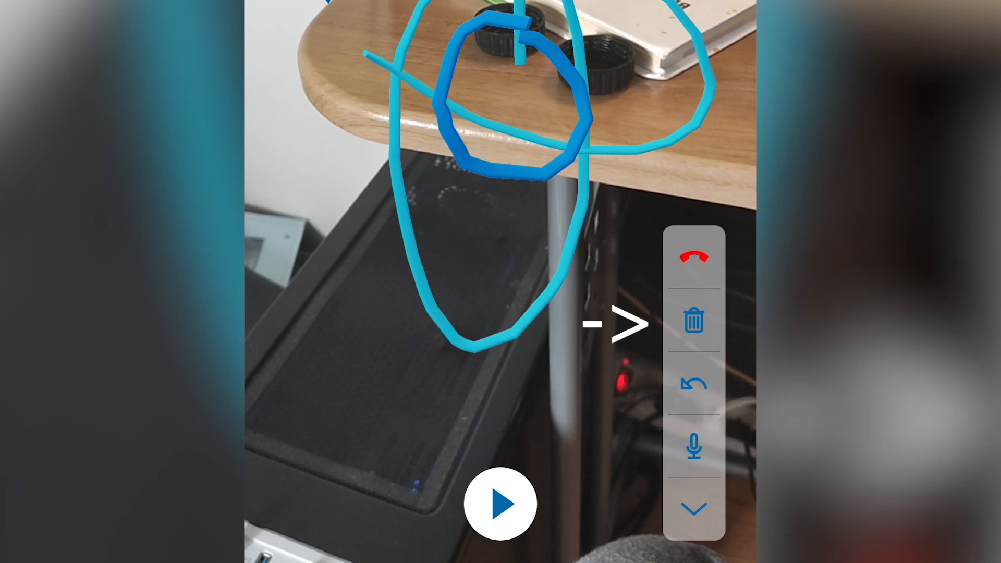
{"action": "left_click", "coordinate": [694, 320]}
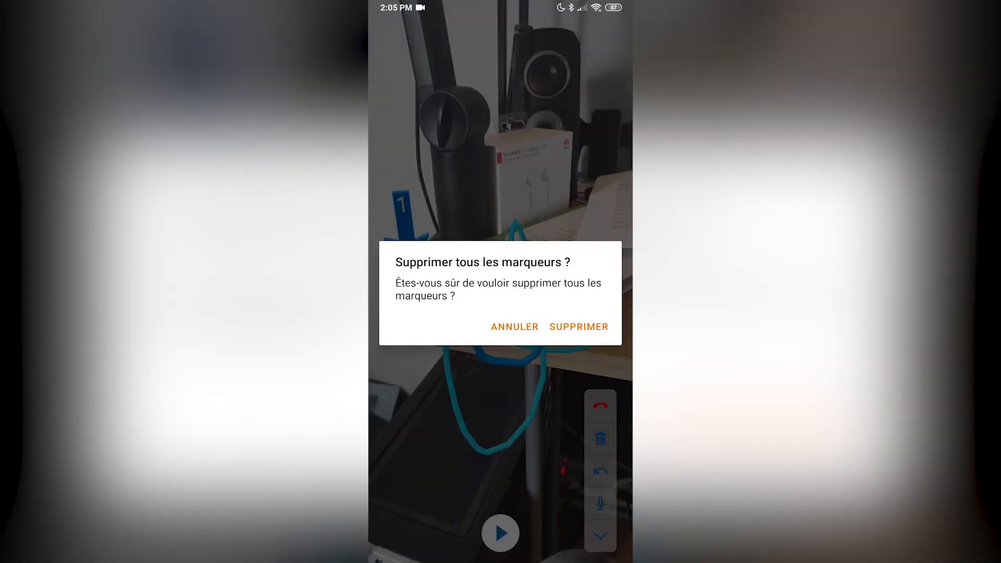
{"action": "left_click", "coordinate": [579, 327]}
{"action": "left_click", "coordinate": [500, 533]}
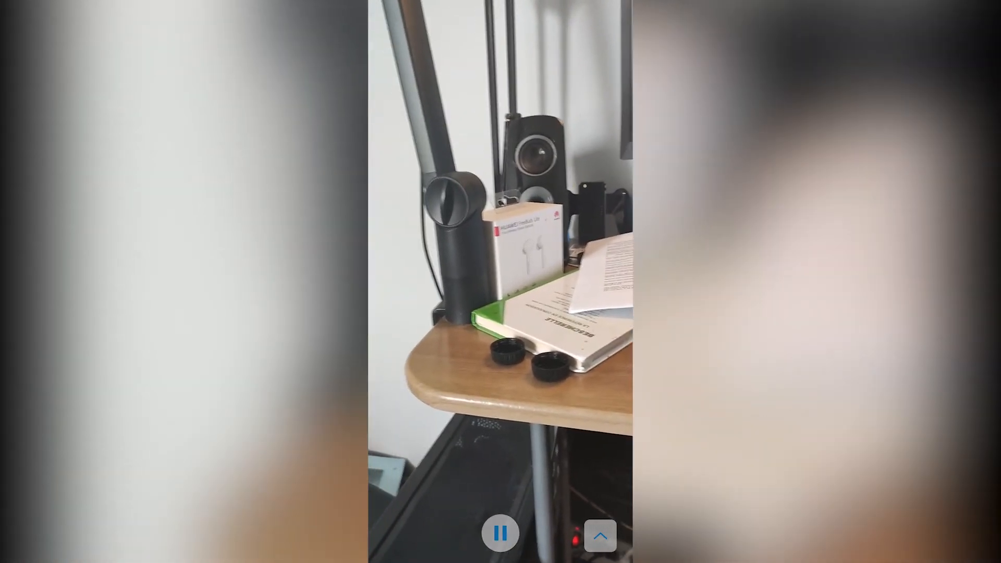
{"action": "left_click", "coordinate": [599, 536]}
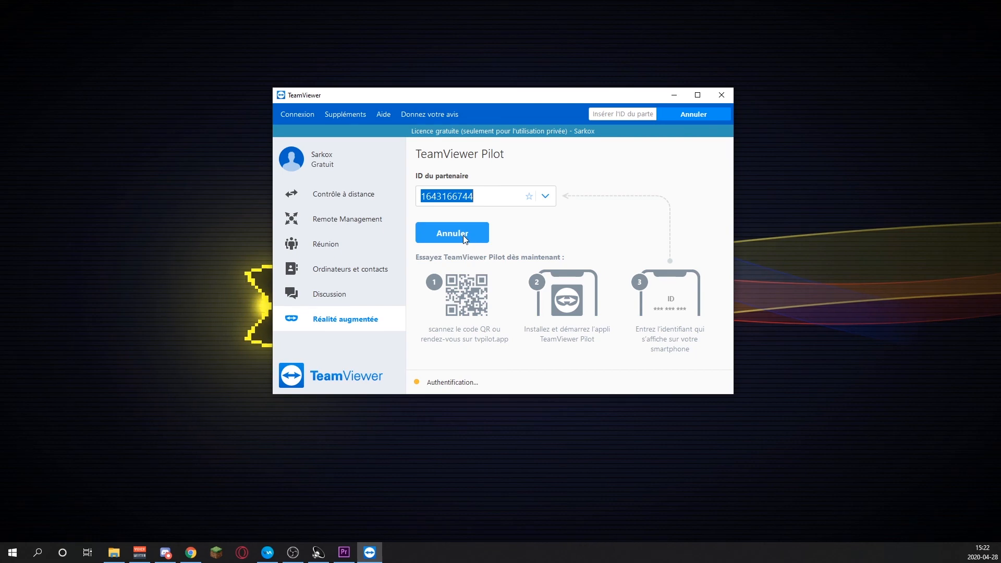
Connect to the phone through TeamViewer Pilot from the computer and pause its camera stream.
{"action": "left_click", "coordinate": [463, 236]}
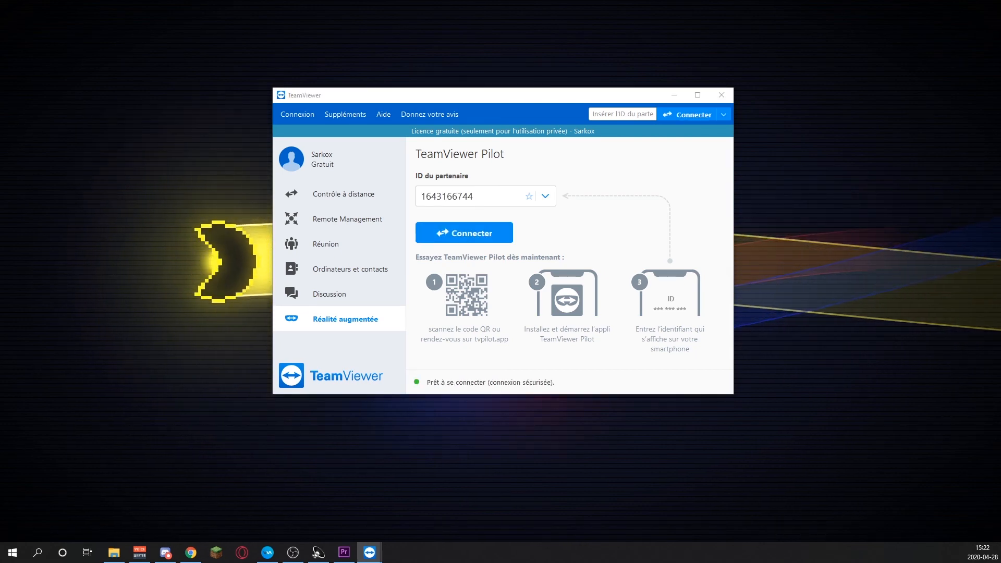
{"action": "left_click_drag", "start_coordinate": [0, 260], "coordinate": [755, 3]}
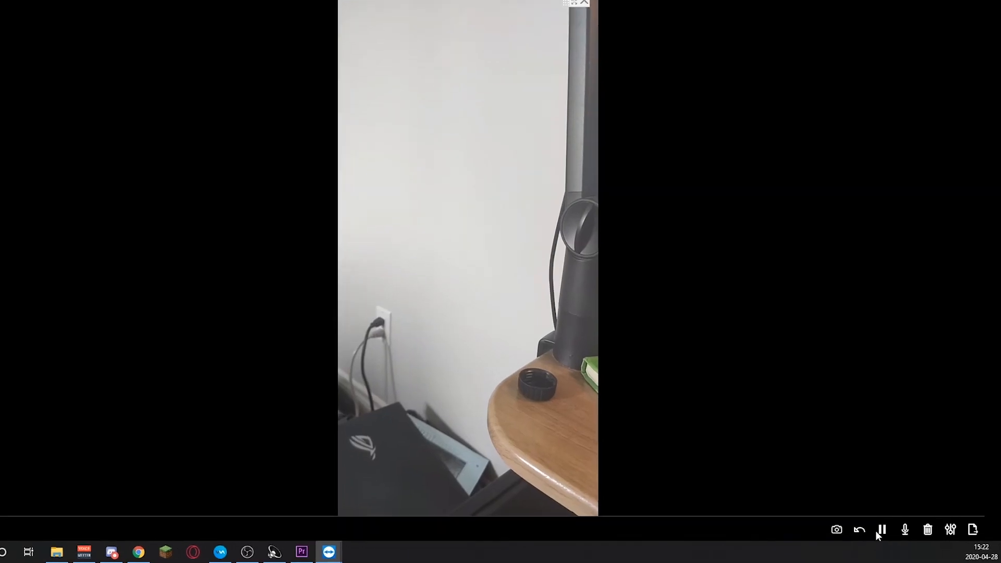
{"action": "left_click", "coordinate": [879, 531]}
Draw freehand marks on the paused phone image, place arrow markers on the wall, and resume the stream.
{"action": "mouse_move", "coordinate": [443, 307]}
{"action": "left_mouse_down"}
{"action": "mouse_move", "coordinate": [424, 381]}
{"action": "mouse_move", "coordinate": [443, 308]}
{"action": "left_mouse_up"}
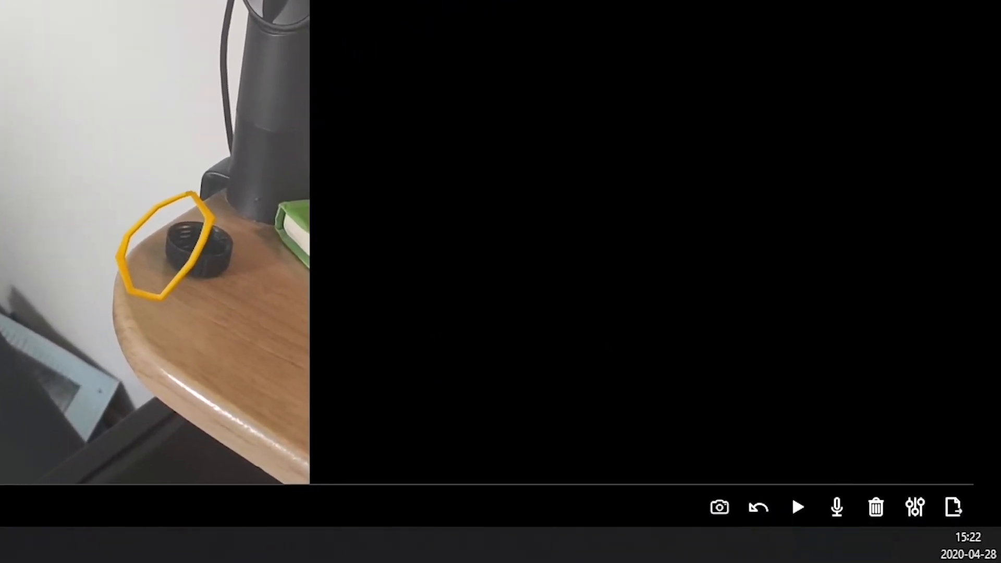
{"action": "mouse_move", "coordinate": [485, 165]}
{"action": "left_mouse_down"}
{"action": "mouse_move", "coordinate": [447, 168]}
{"action": "mouse_move", "coordinate": [503, 99]}
{"action": "left_mouse_up"}
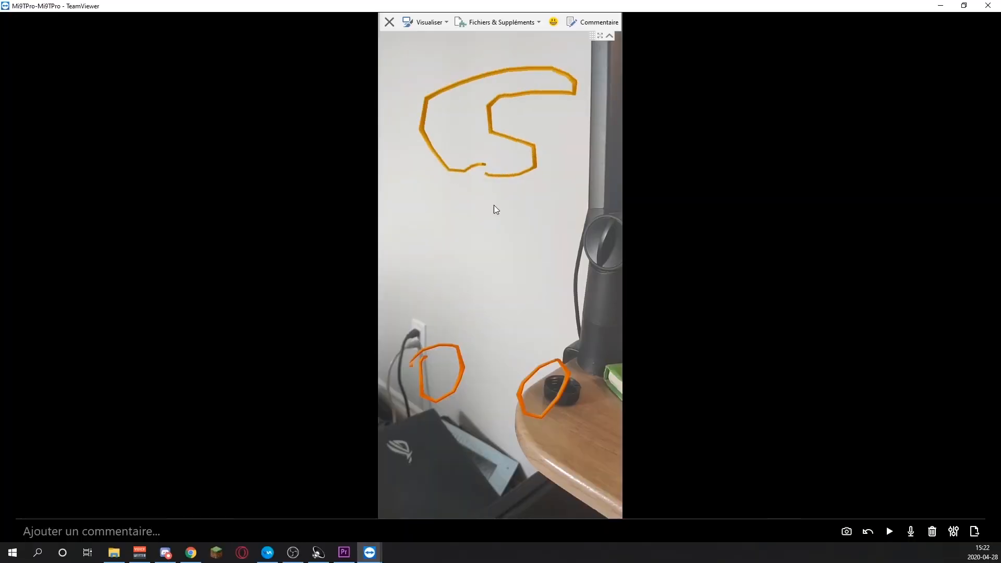
{"action": "left_click", "coordinate": [495, 215]}
{"action": "left_click", "coordinate": [459, 238]}
{"action": "left_click", "coordinate": [542, 266]}
{"action": "left_click", "coordinate": [443, 276]}
{"action": "left_click", "coordinate": [885, 530]}
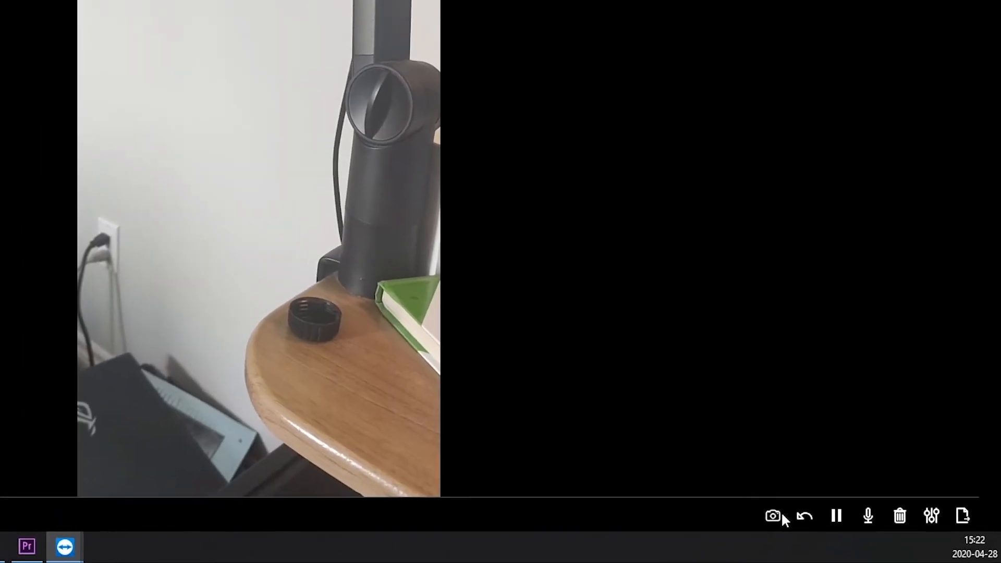
Take a screenshot of the phone's camera stream and cancel saving it as a PNG image.
{"action": "left_click", "coordinate": [773, 516]}
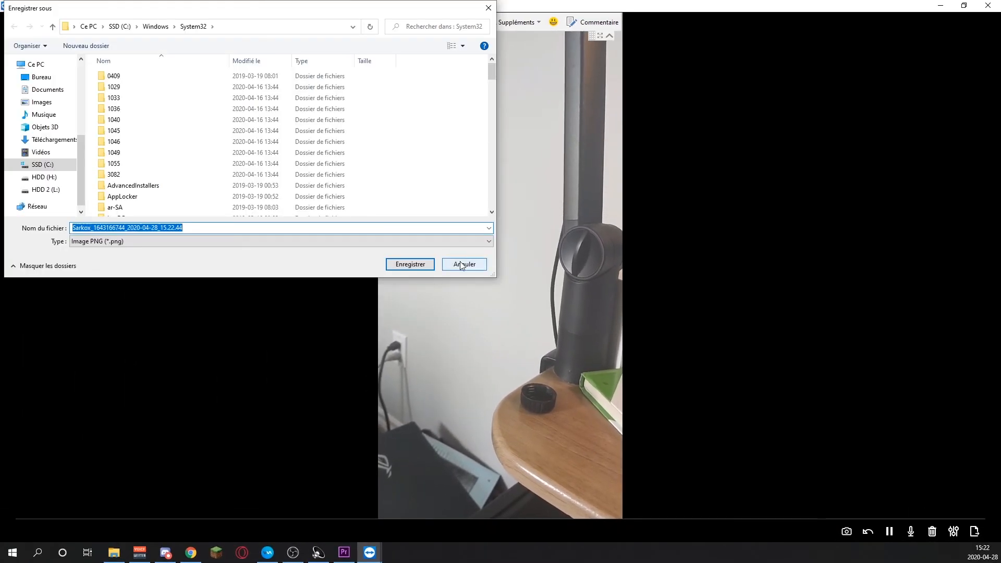
{"action": "left_click", "coordinate": [462, 264]}
Review the audio conference options, leave them without saving, and end the session with the phone.
{"action": "left_click", "coordinate": [953, 531]}
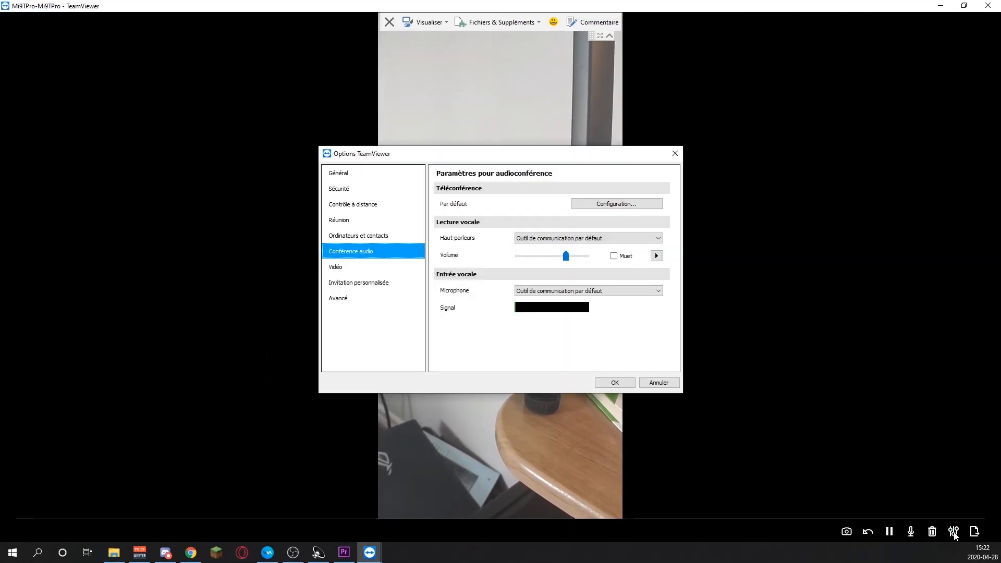
{"action": "left_click", "coordinate": [660, 383]}
{"action": "left_click", "coordinate": [389, 22]}
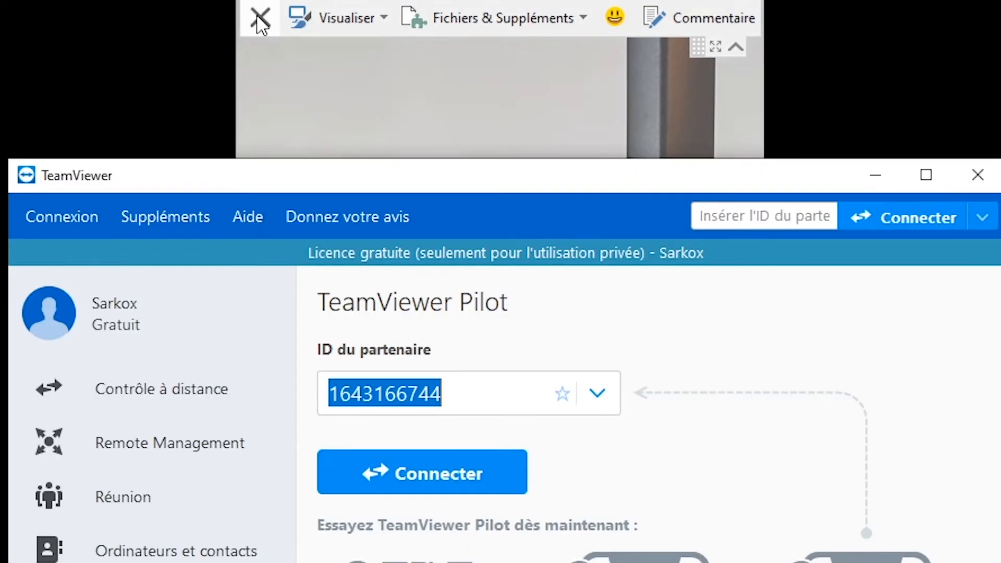